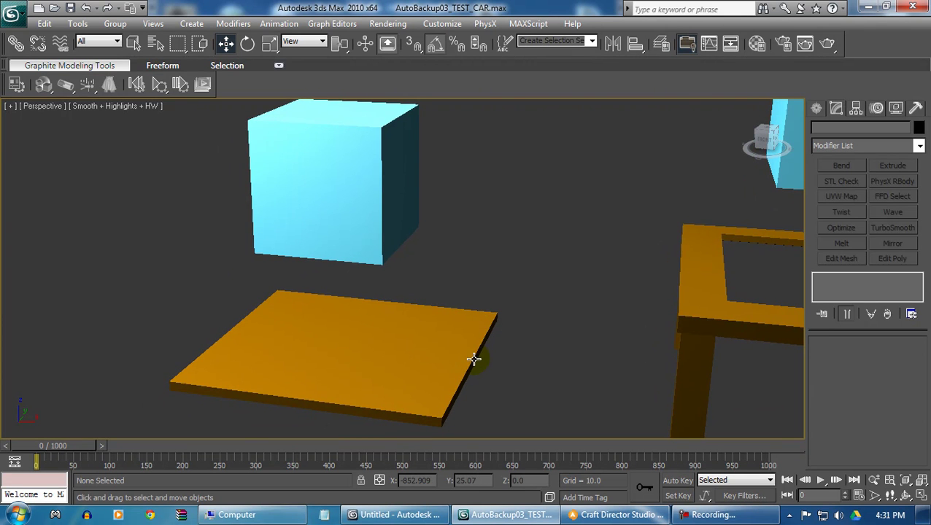
Examine the two blue cubes positioned above the flat orange board and the open-framed table.
scroll(443, 368, "down", 5)
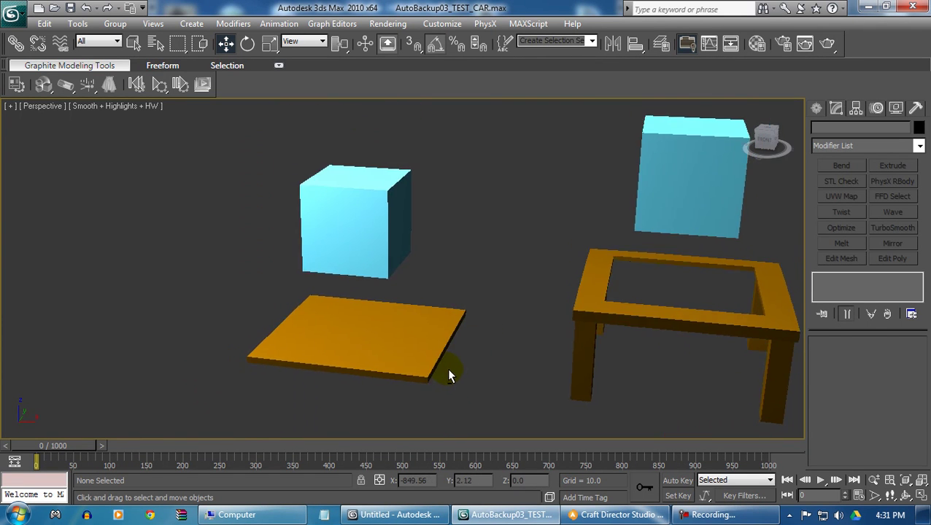
scroll(474, 374, "up", 2)
middle_click_drag(499, 373, 451, 379, "alt")
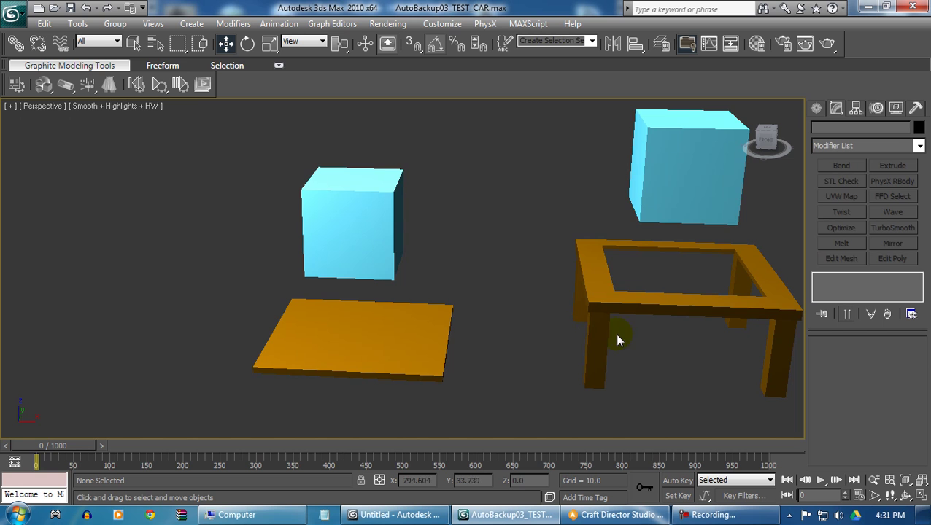
middle_click_drag(638, 324, 665, 309)
middle_click_drag(475, 313, 472, 323)
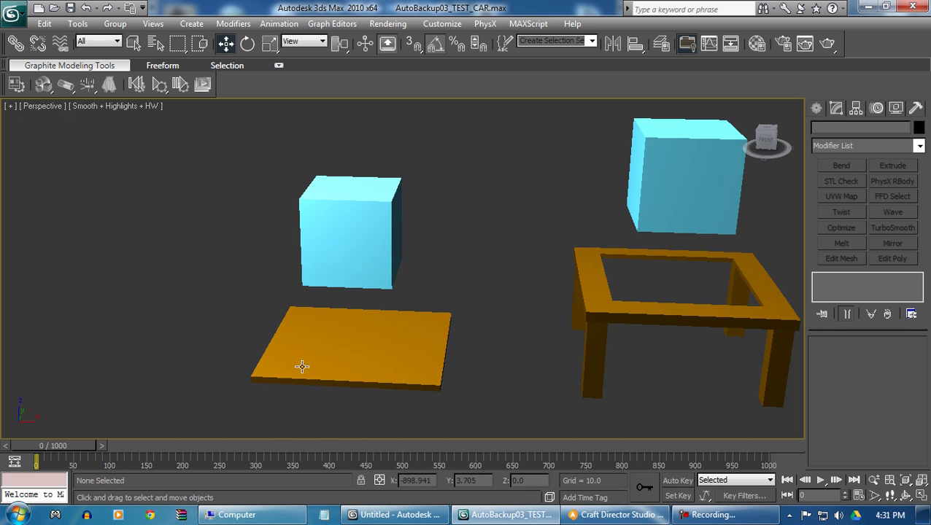
Preview the simulation of the blue cube above the flat orange board and return to frame 0.
left_click_drag(63, 442, 40, 450)
scroll(493, 349, "up", 3)
middle_click_drag(408, 337, 578, 321)
middle_click_drag(475, 358, 466, 385, "alt")
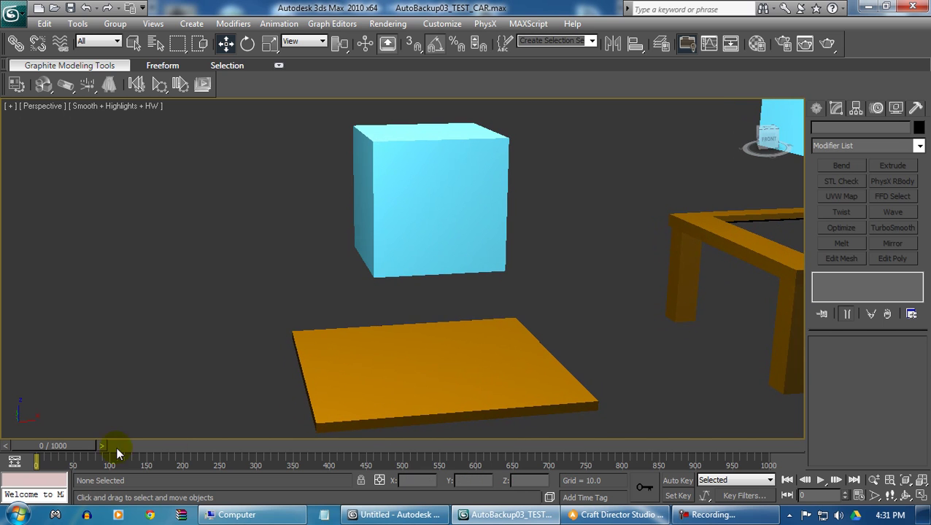
left_click_drag(47, 446, 73, 447)
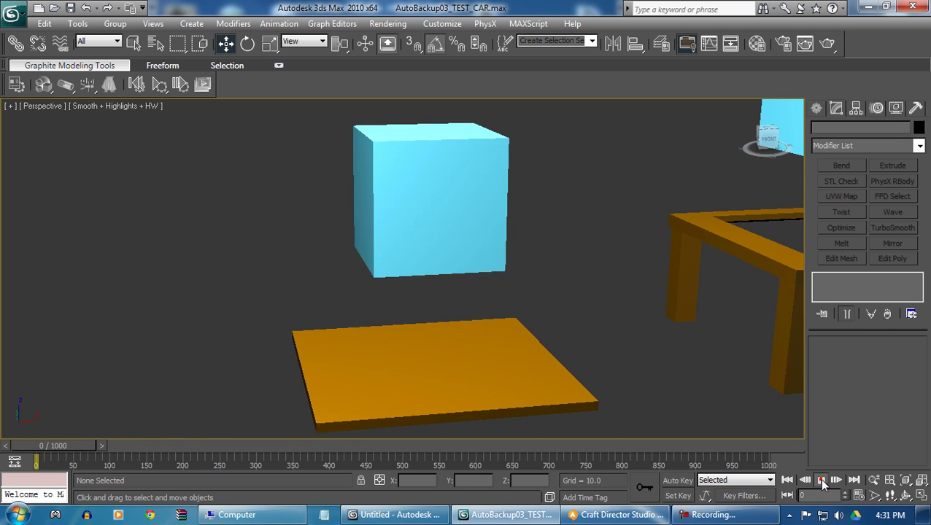
left_click_drag(97, 446, 59, 443)
Play the simulation of the second cube dropping into the open-framed table and rewind to the start.
middle_click_drag(469, 400, 115, 402, "alt")
middle_click_drag(413, 367, 345, 392)
middle_click_drag(396, 315, 423, 315)
scroll(427, 318, "up", 3)
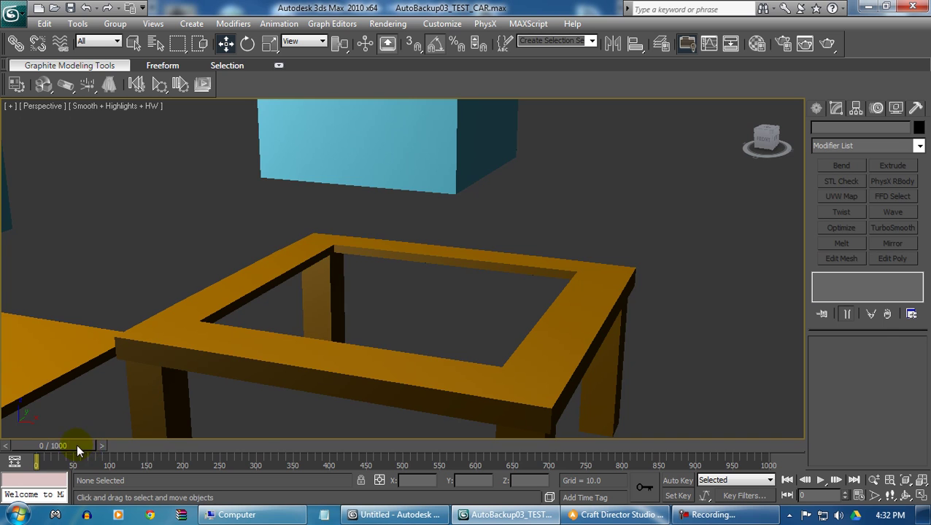
mouse_move(76, 444)
left_mouse_down()
mouse_move(93, 444)
mouse_move(71, 446)
left_mouse_up()
key("w")
scroll(413, 348, "down", 2)
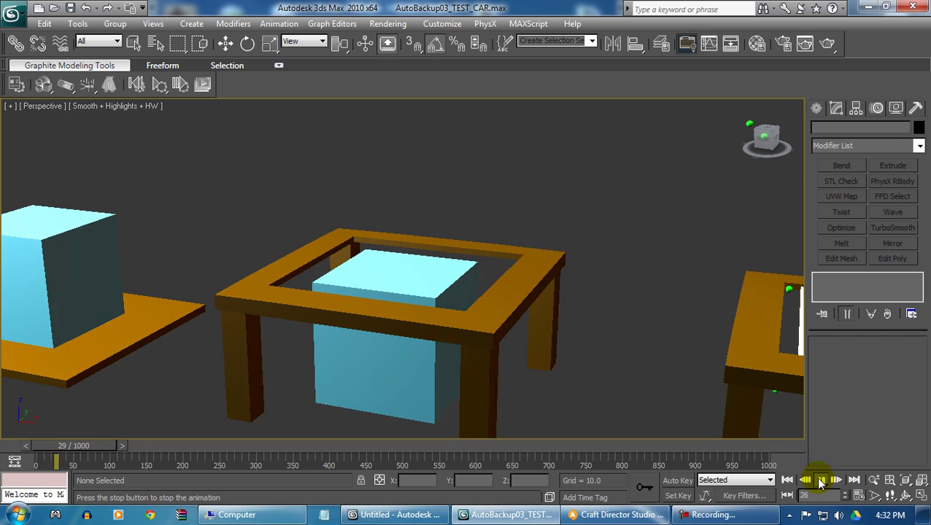
left_click(786, 483)
Select one of the green spheres above the white slatted structure and frame it in the viewport.
scroll(518, 322, "down", 2)
middle_click_drag(517, 325, 182, 317, "alt")
scroll(536, 348, "up", 2)
scroll(464, 324, "up", 5)
mouse_move(463, 317)
middle_mouse_down()
mouse_move(503, 301)
mouse_move(482, 357)
mouse_move(484, 293)
mouse_move(515, 407)
middle_mouse_up()
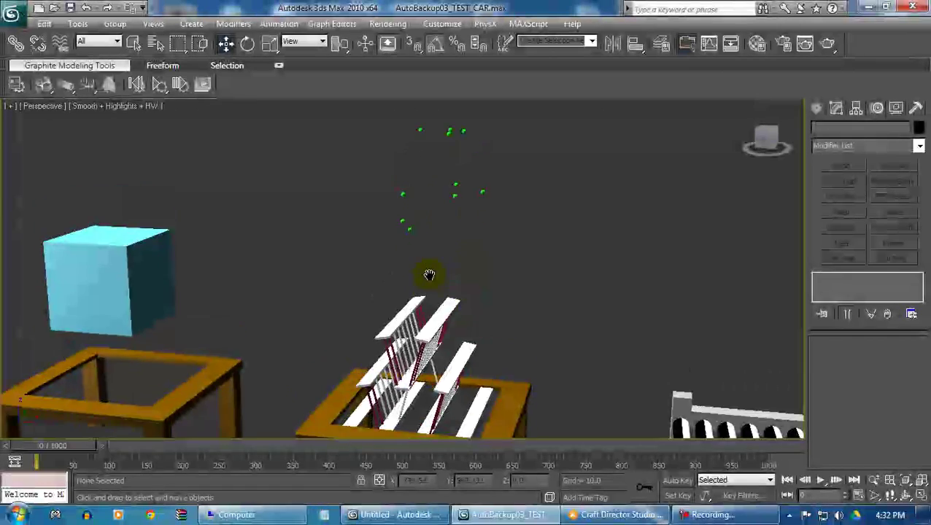
middle_click_drag(429, 276, 448, 241, "alt")
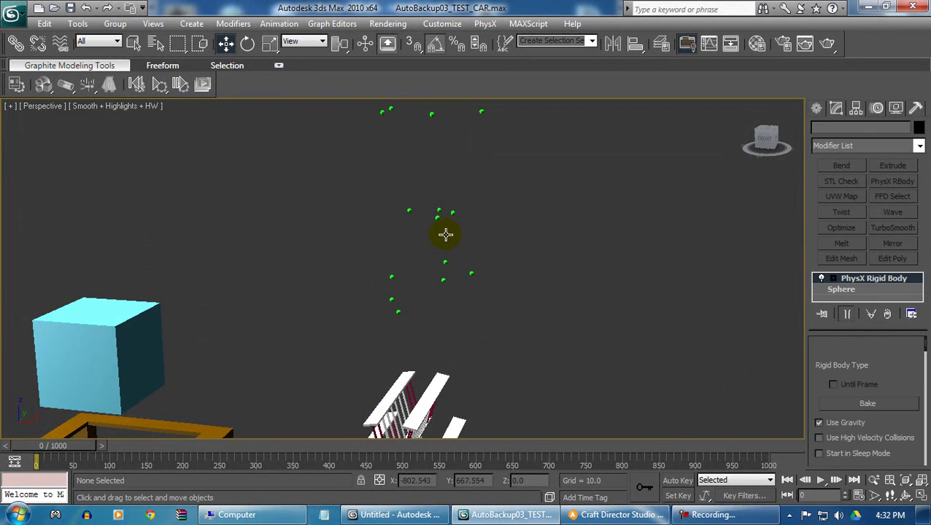
left_click(440, 216)
key("z")
scroll(429, 322, "down", 5)
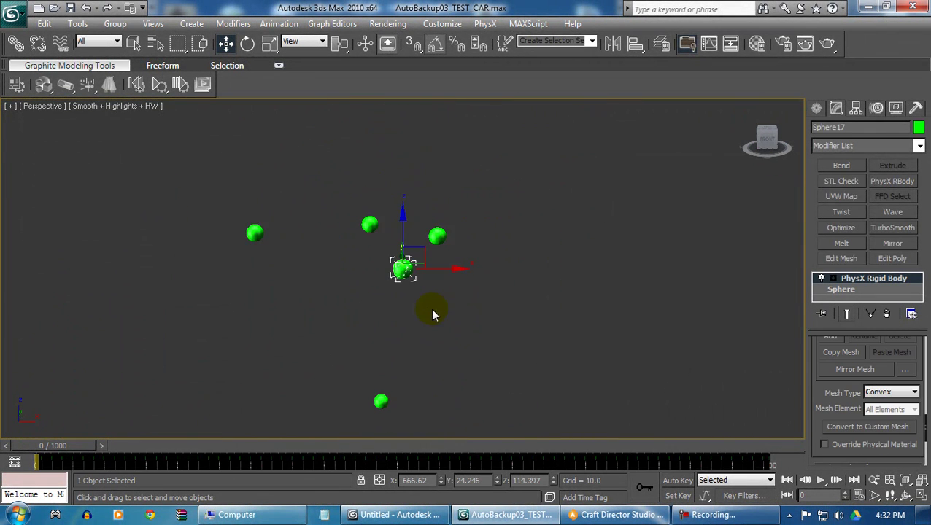
Play the simulation of the green spheres falling through the white slatted structure and rewind to frame 0.
scroll(438, 288, "down", 5)
middle_click_drag(430, 294, 279, 322, "alt")
middle_click_drag(422, 256, 535, 149)
scroll(438, 219, "up", 5)
middle_click_drag(402, 233, 477, 213, "alt")
scroll(415, 211, "up", 5)
scroll(496, 231, "up", 3)
scroll(487, 251, "down", 6)
scroll(464, 320, "up", 3)
middle_click_drag(603, 326, 642, 306, "alt")
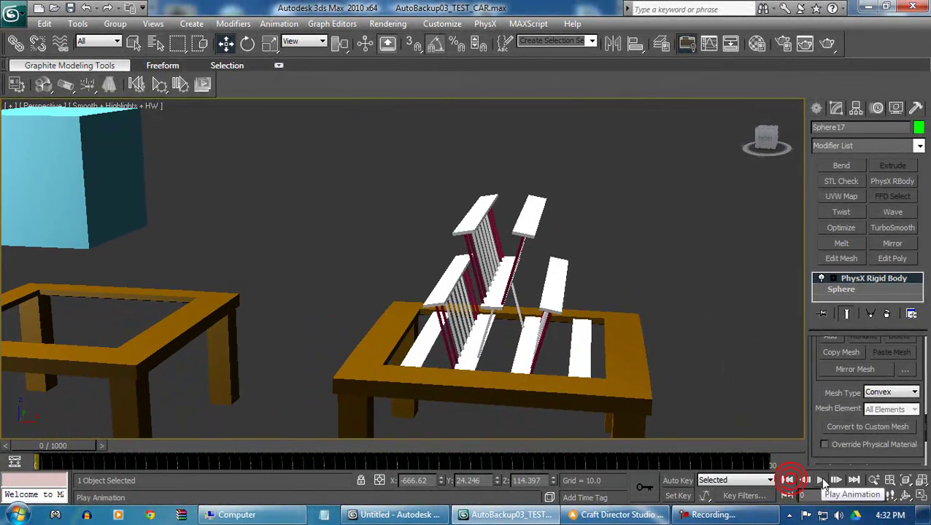
left_click(822, 482)
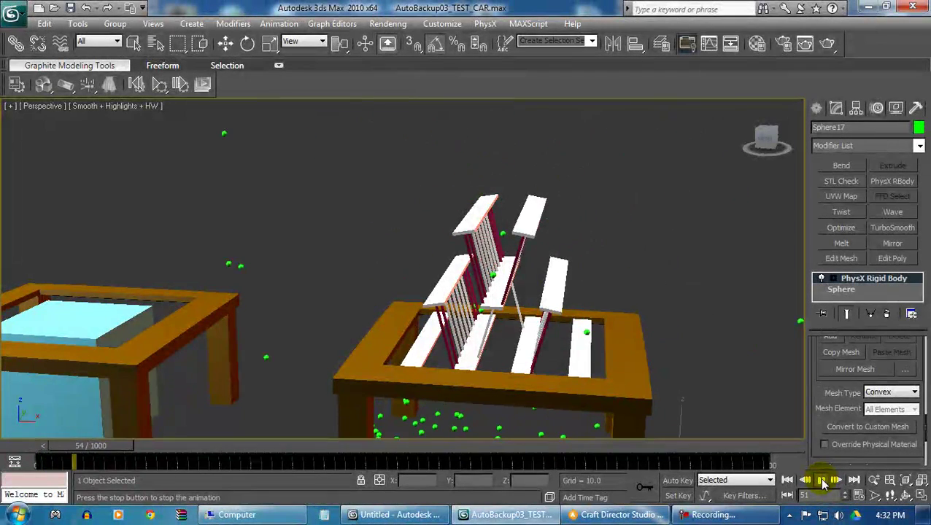
middle_click_drag(554, 390, 481, 382, "alt")
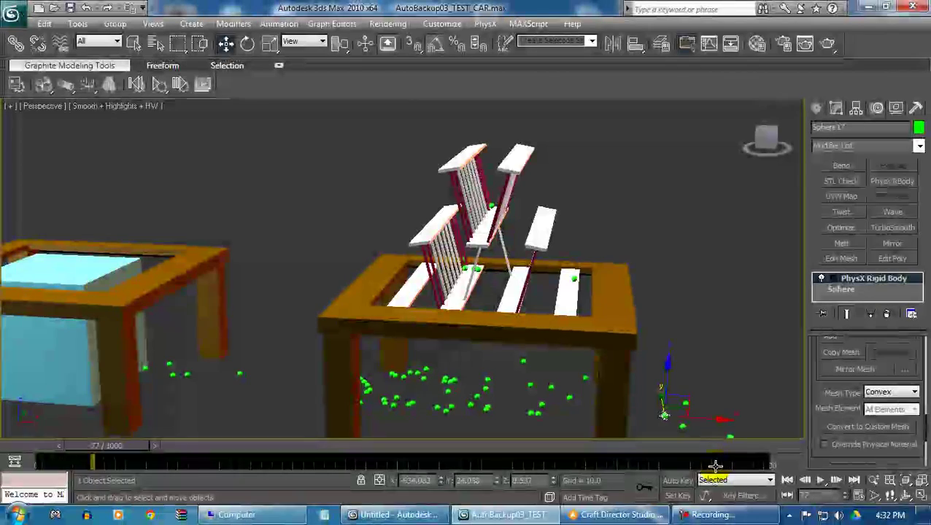
left_click_drag(106, 447, 49, 432)
Scrub the animation to frame 39 and examine the torus, box, cylinder and teapot on the roller conveyor.
middle_click_drag(525, 350, 320, 354)
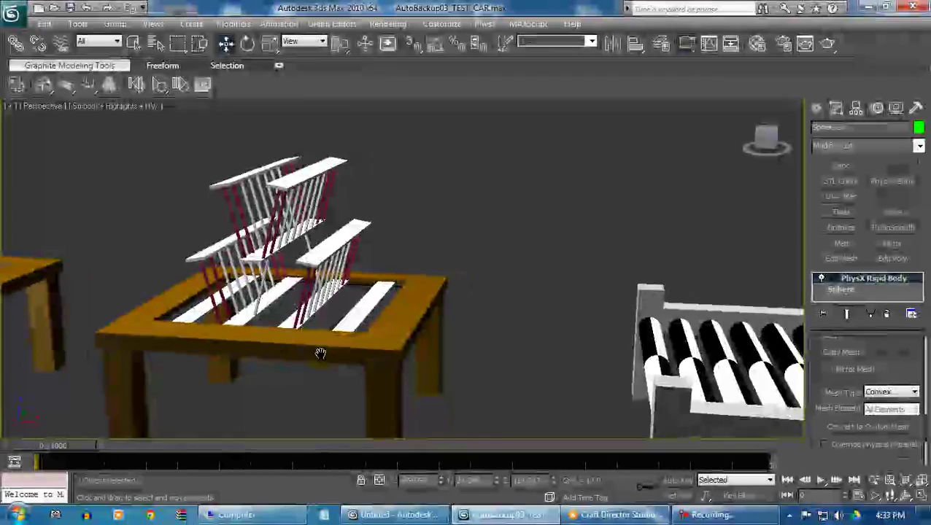
scroll(461, 320, "down", 2)
middle_click_drag(383, 338, 446, 380)
left_click_drag(62, 450, 92, 445)
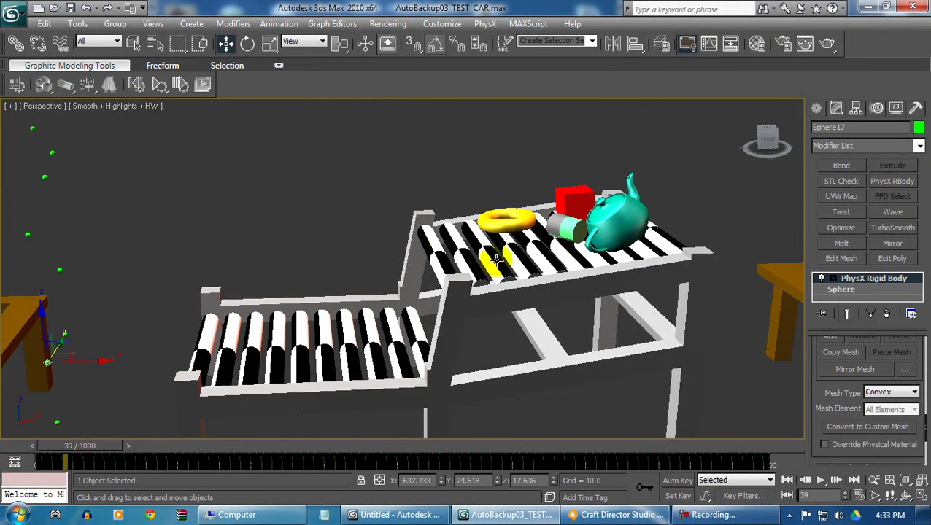
mouse_move(479, 333)
middle_mouse_down()
mouse_move(468, 335)
mouse_move(468, 319)
middle_mouse_up()
middle_click_drag(533, 286, 507, 273)
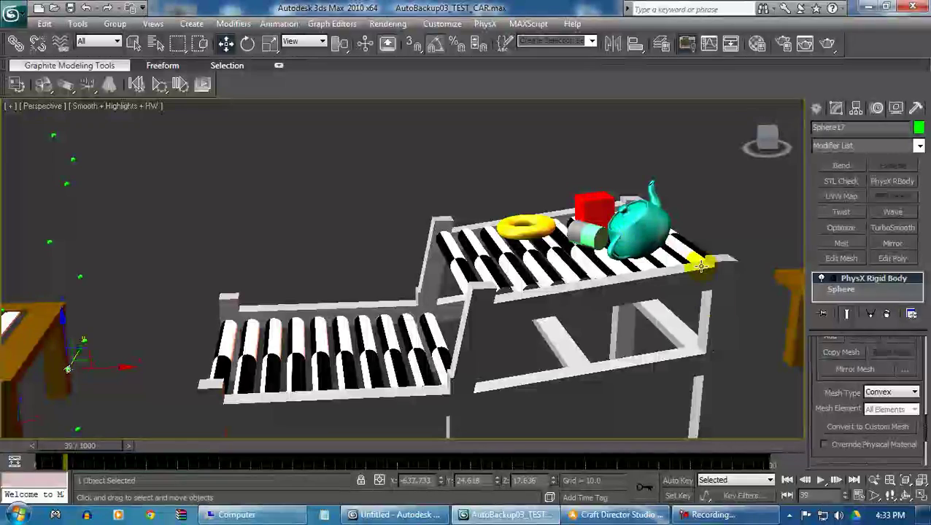
Play the roller conveyor simulation from the start and scrub back to frame 468.
left_click(787, 481)
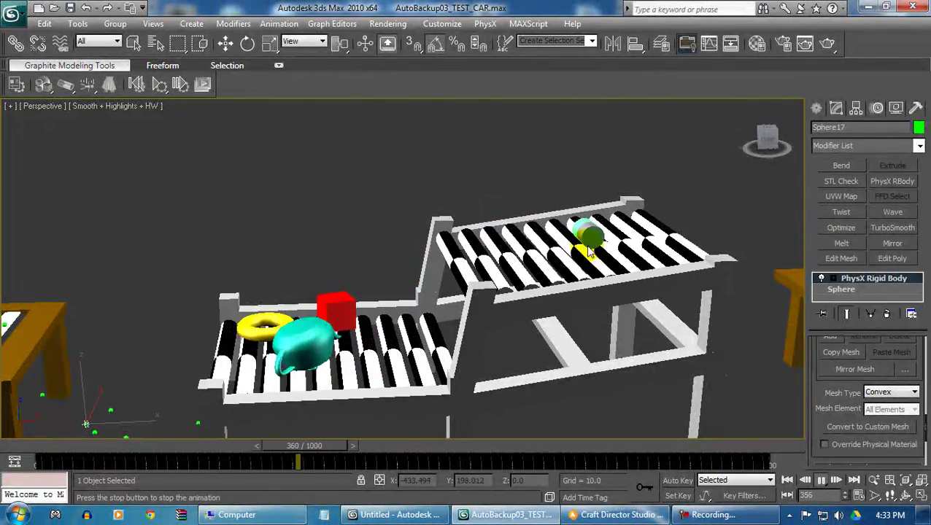
middle_click_drag(325, 351, 469, 298)
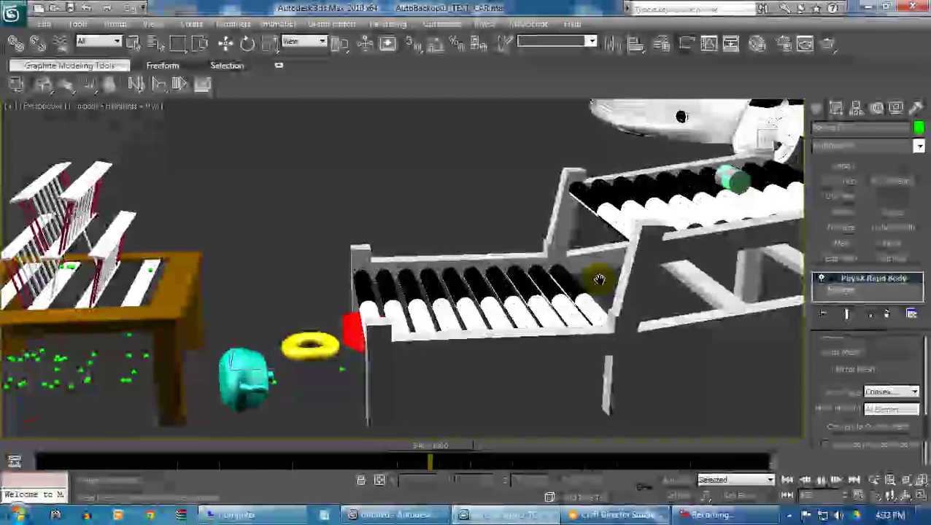
middle_click_drag(599, 280, 493, 263, "alt")
left_click_drag(499, 459, 387, 458)
middle_click_drag(492, 349, 482, 395)
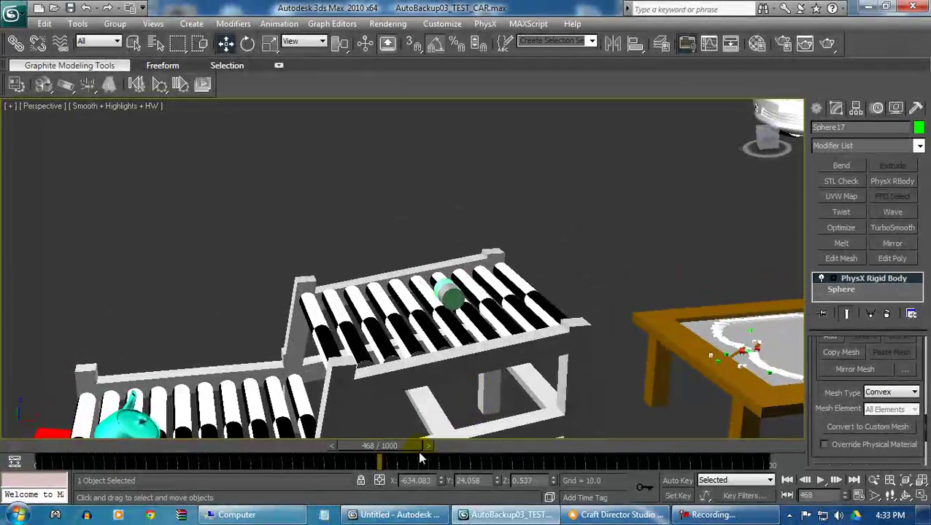
Scrub back to about frame 110 and forward to frame 252 to review the objects on the upper conveyor.
left_click_drag(419, 452, 214, 446)
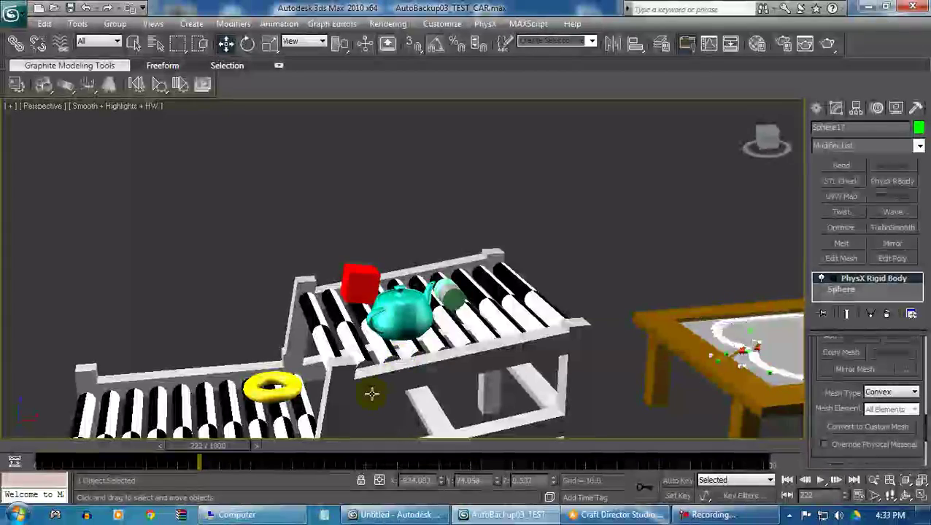
left_click_drag(158, 450, 102, 452)
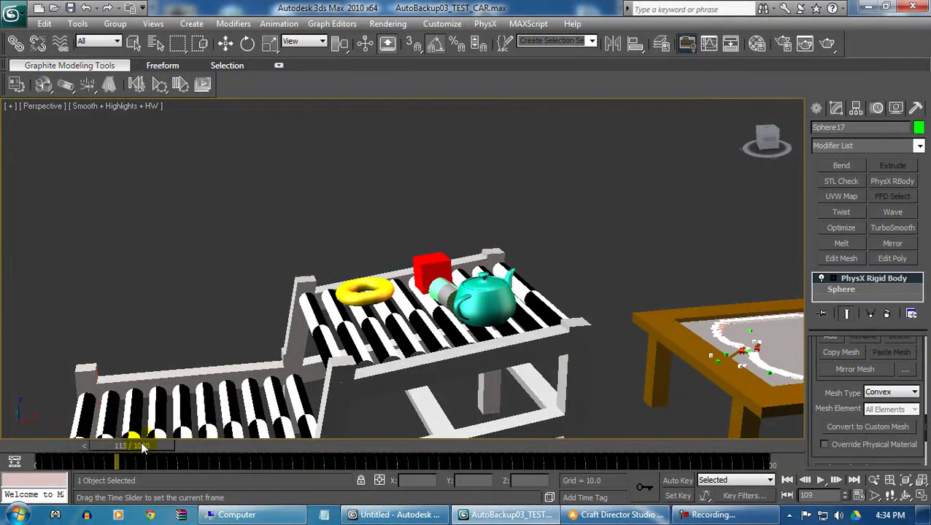
left_click_drag(160, 446, 228, 447)
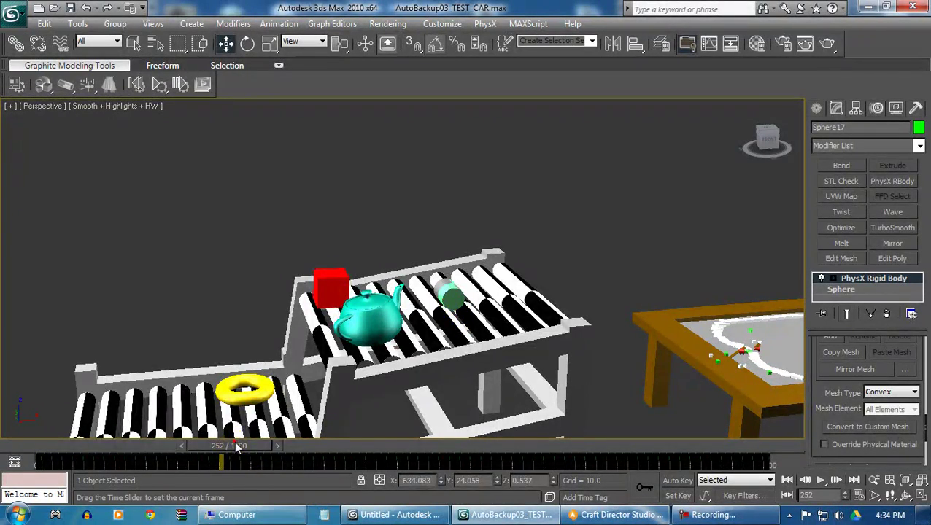
Scrub through frames 377 and 520 to follow the objects along the lower conveyor, and return to frame 0.
left_click_drag(236, 447, 326, 434)
middle_click_drag(252, 367, 431, 285)
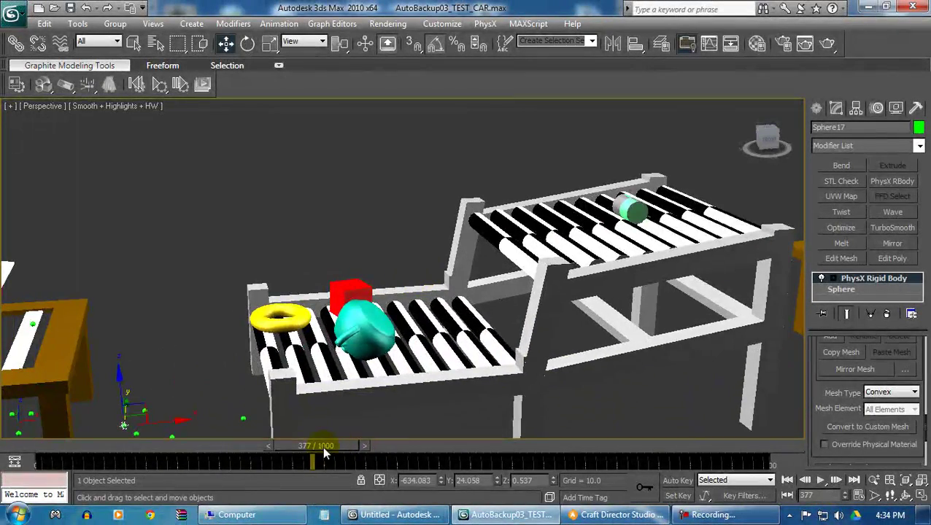
left_click_drag(324, 450, 426, 426)
middle_click_drag(488, 383, 292, 461)
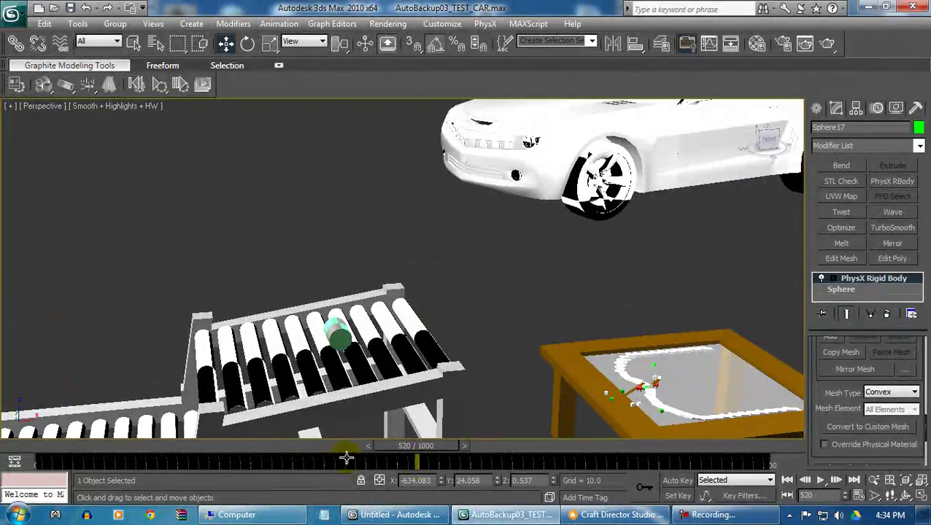
left_click_drag(427, 449, 375, 435)
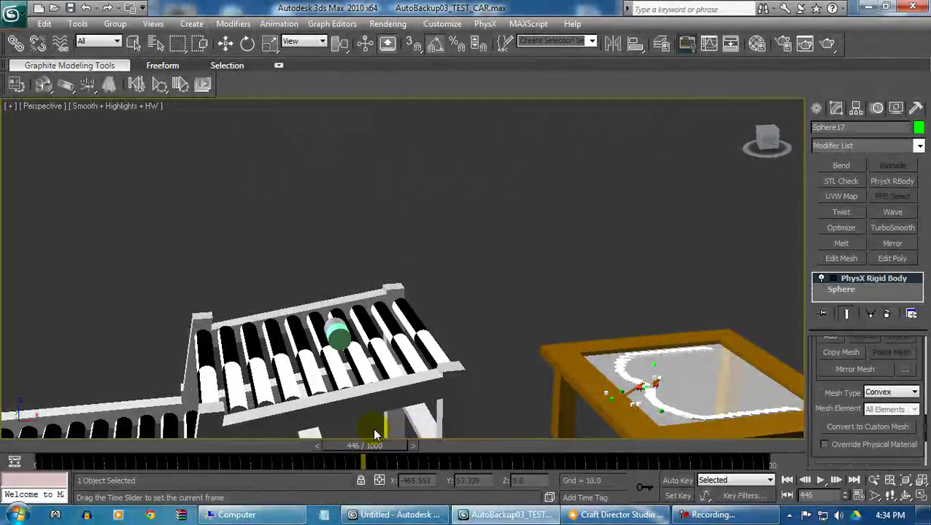
left_click(790, 483)
Select the orange frame of the domino table and examine the curved row of dominoes.
middle_click_drag(561, 363, 266, 300)
scroll(396, 336, "up", 2)
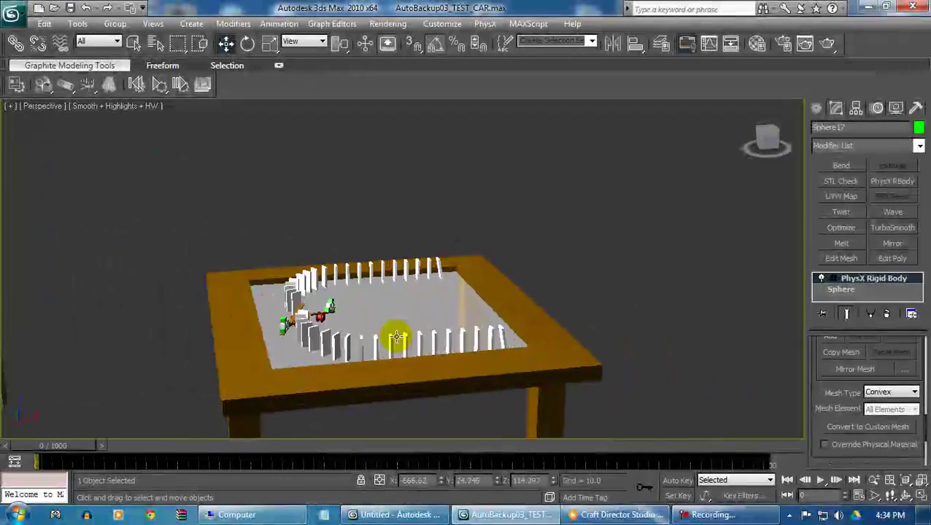
left_click(512, 323)
left_click(496, 308)
scroll(499, 303, "up", 6)
middle_click_drag(503, 298, 397, 252)
scroll(397, 252, "up", 4)
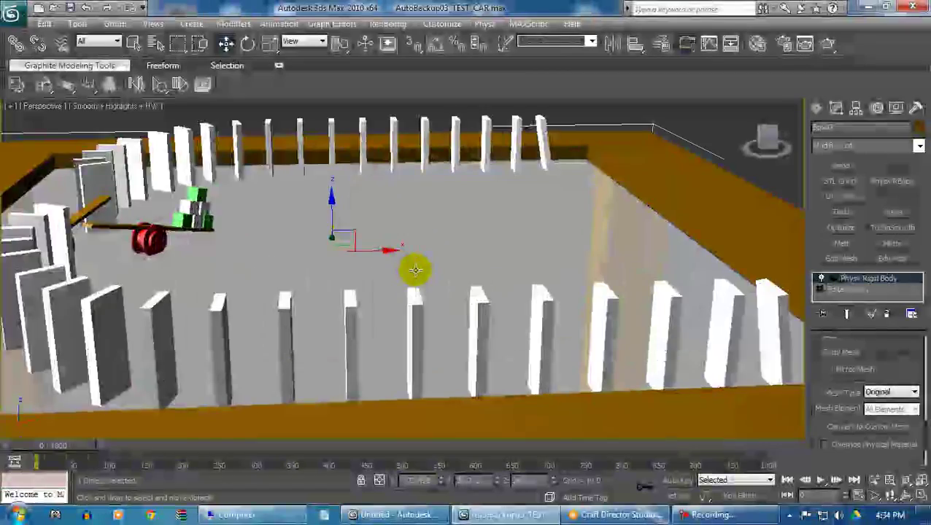
scroll(436, 270, "down", 4)
middle_click_drag(464, 258, 460, 320)
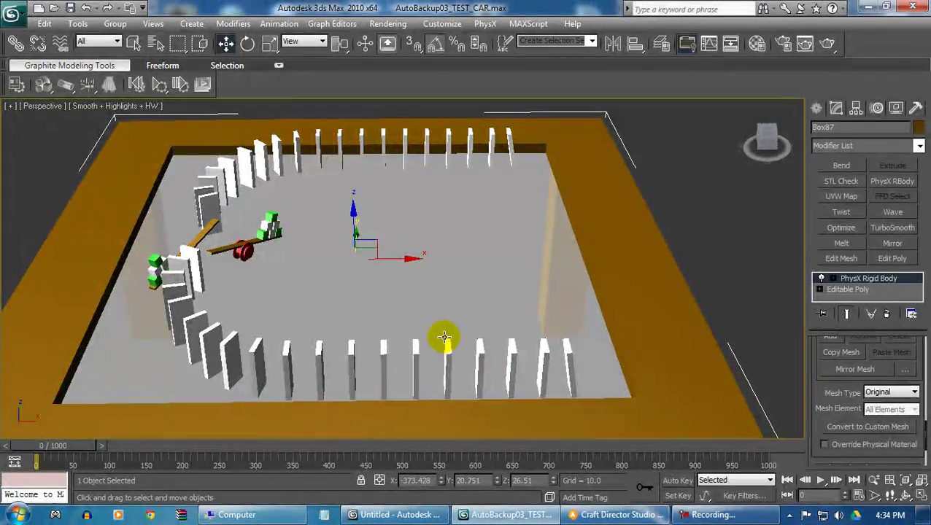
Select the red cylinder under the seesaw plank holding the stacked cubes and inspect the seesaw setup.
middle_click_drag(333, 353, 428, 254, "alt")
left_click(339, 302)
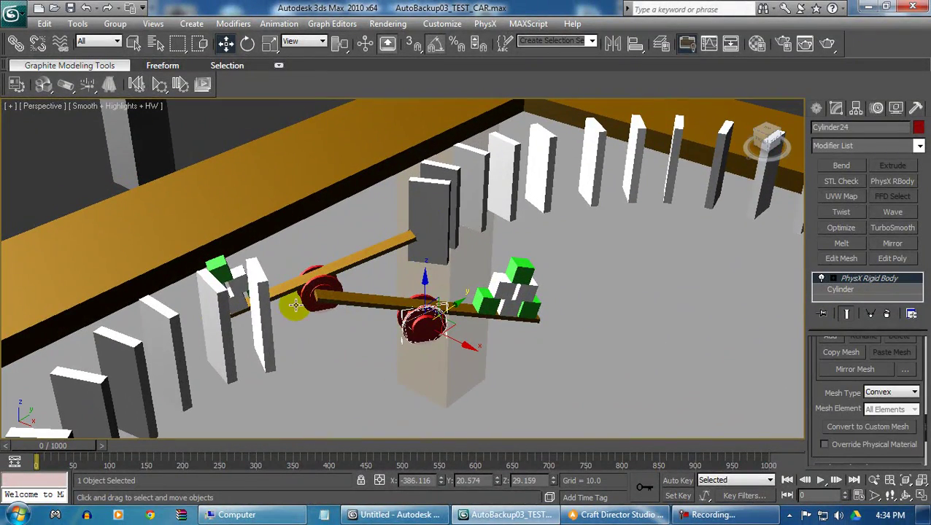
middle_click_drag(343, 296, 430, 313, "alt")
Preview the toppling dominoes and launched cubes, stopping the animation at frame 106.
scroll(310, 291, "down", 2)
middle_click_drag(311, 290, 386, 267)
scroll(356, 293, "down", 2)
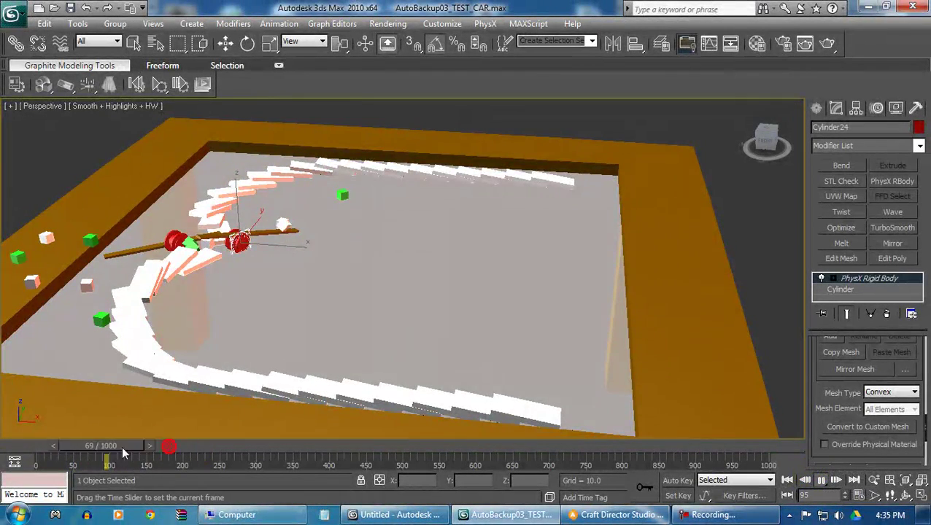
left_click_drag(104, 450, 149, 441)
key("w")
Examine the scattered red pieces beyond the domino table and rewind the animation to frame 0.
middle_click_drag(409, 368, 191, 344)
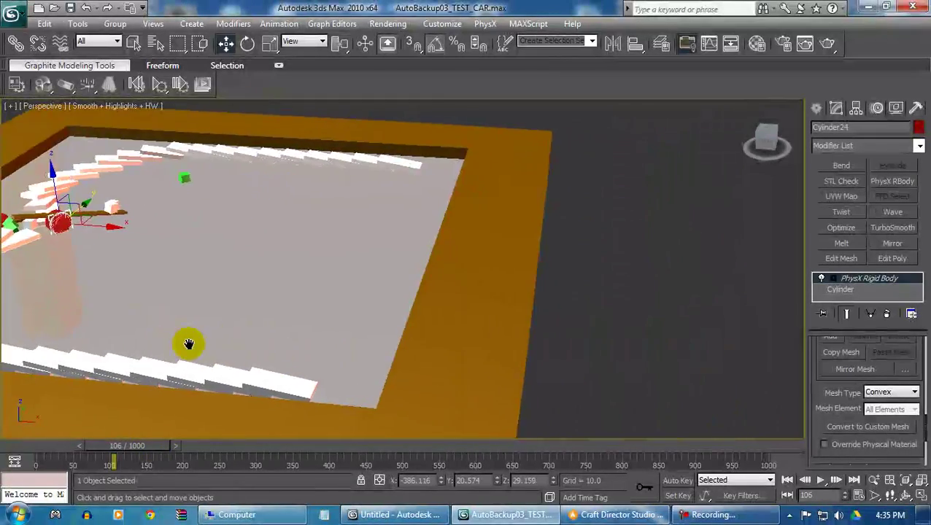
scroll(292, 346, "down", 5)
scroll(363, 328, "down", 3)
middle_click_drag(371, 325, 280, 297)
scroll(280, 297, "up", 2)
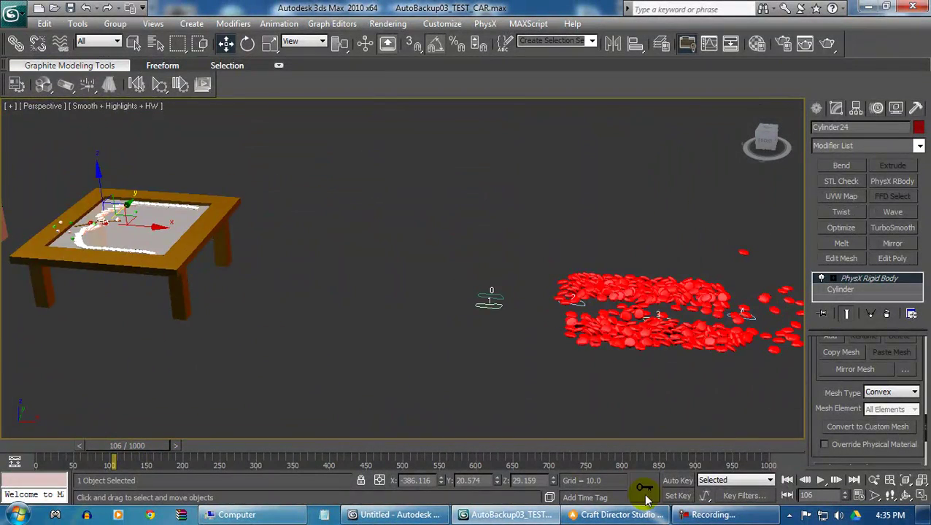
left_click(789, 481)
Select all parts of the standing human figure, and replace the selection with one of the red pieces.
middle_click_drag(401, 339, 423, 333)
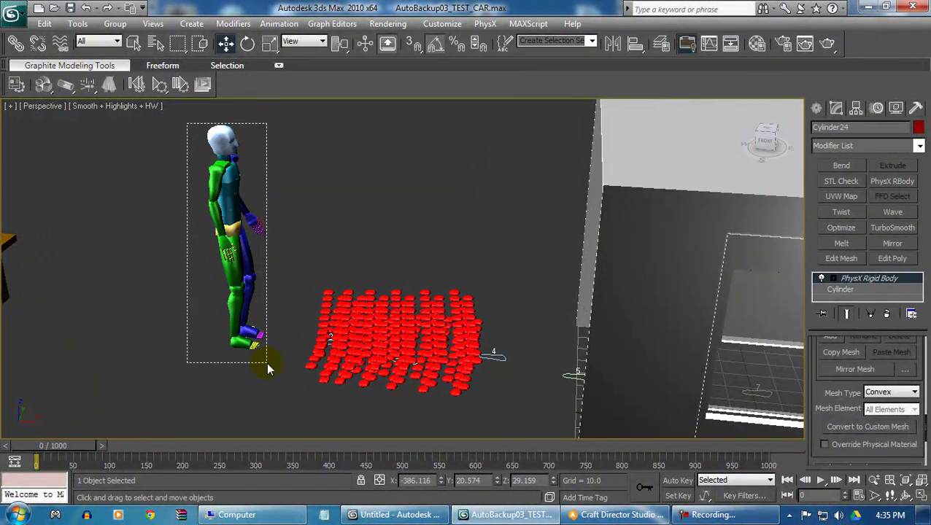
left_click_drag(266, 363, 268, 363)
middle_click_drag(556, 346, 551, 311)
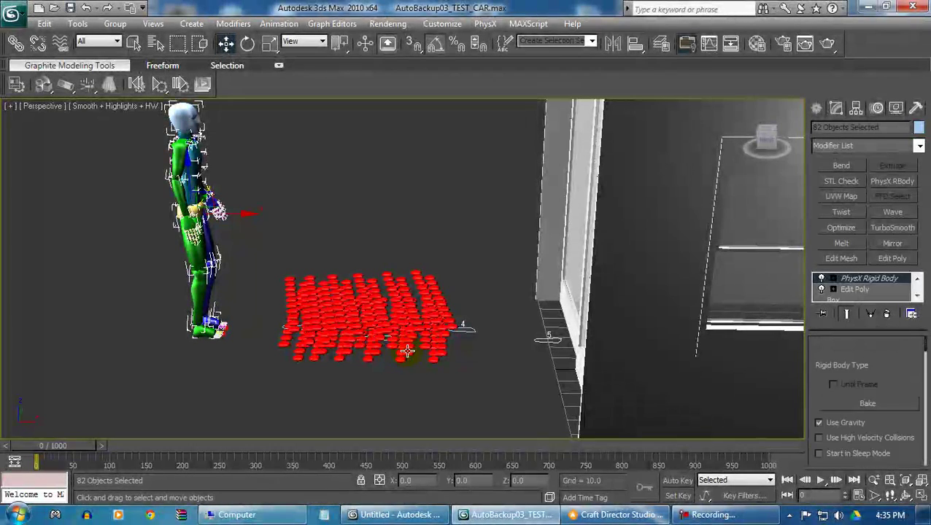
left_click(402, 332)
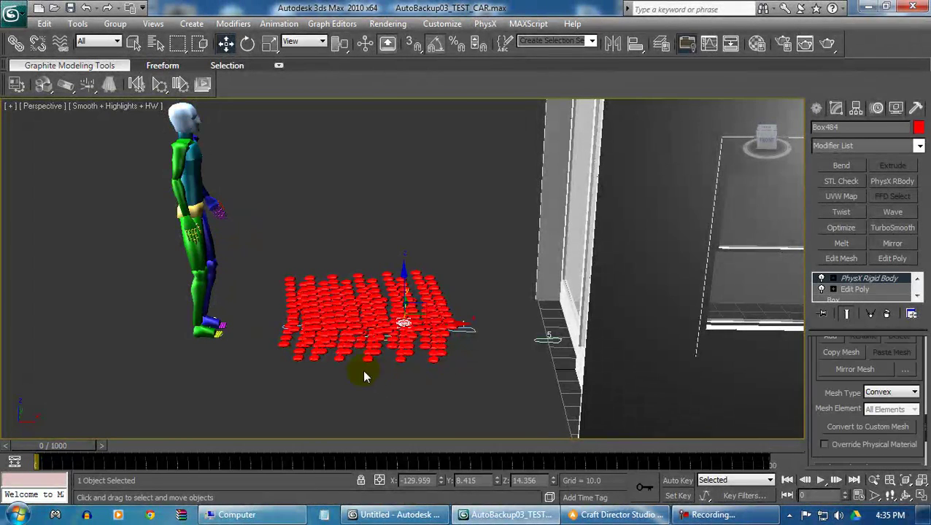
Select the sliding-door object on the glass-fronted room beyond the red pieces and inspect the room beside the human figure.
middle_click_drag(491, 348, 362, 310)
scroll(362, 309, "down", 5)
middle_click_drag(480, 316, 494, 376)
scroll(519, 319, "up", 5)
left_click(475, 286)
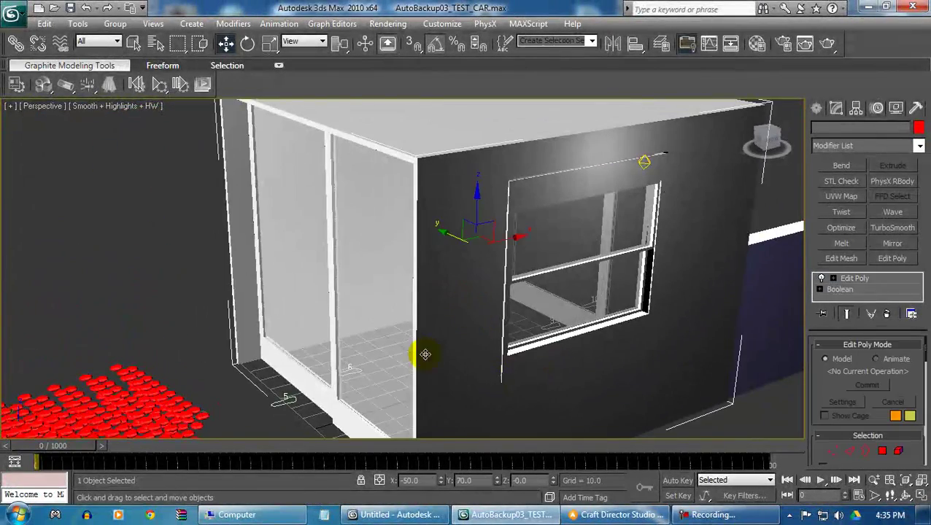
middle_click_drag(409, 358, 617, 320)
middle_click_drag(349, 351, 376, 301)
middle_click_drag(442, 356, 449, 374, "alt")
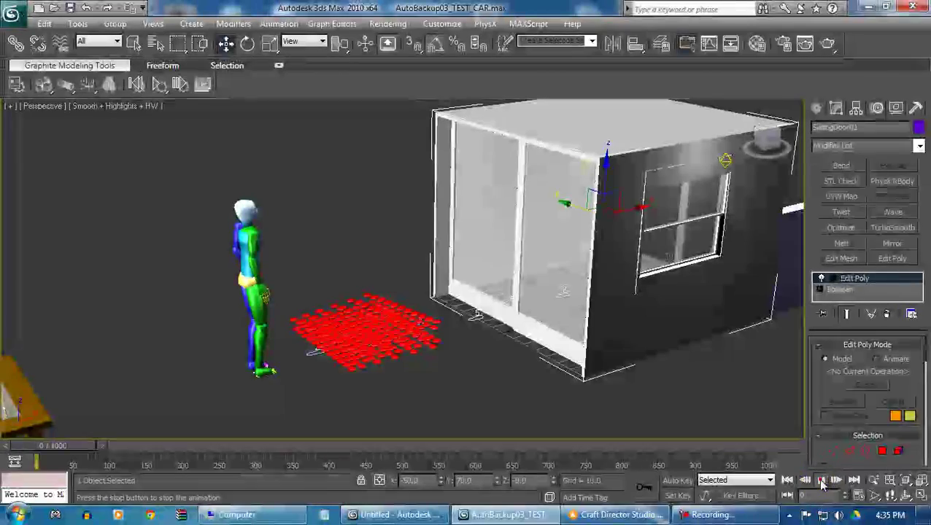
Play the figure's walk through the red pieces and the glass-fronted room, and scrub back and forward to frame 238.
left_click(821, 480)
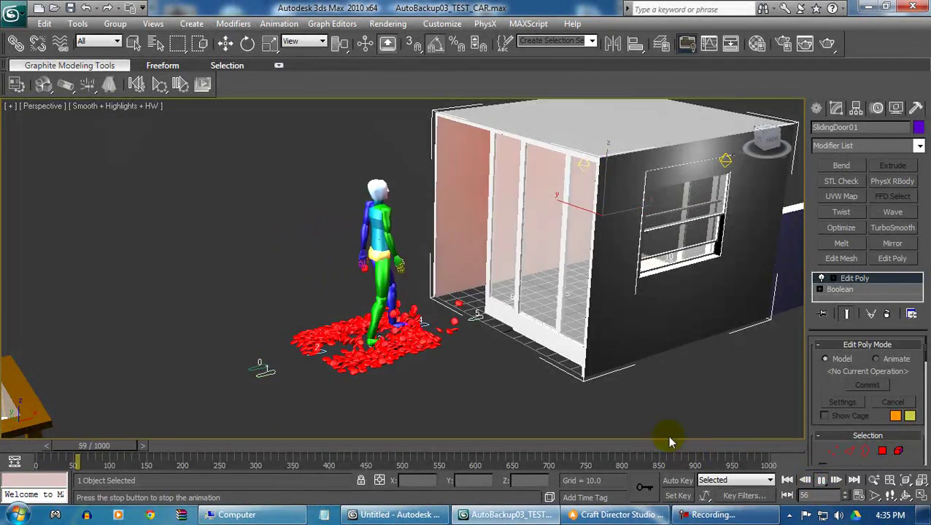
middle_click_drag(669, 380, 565, 366)
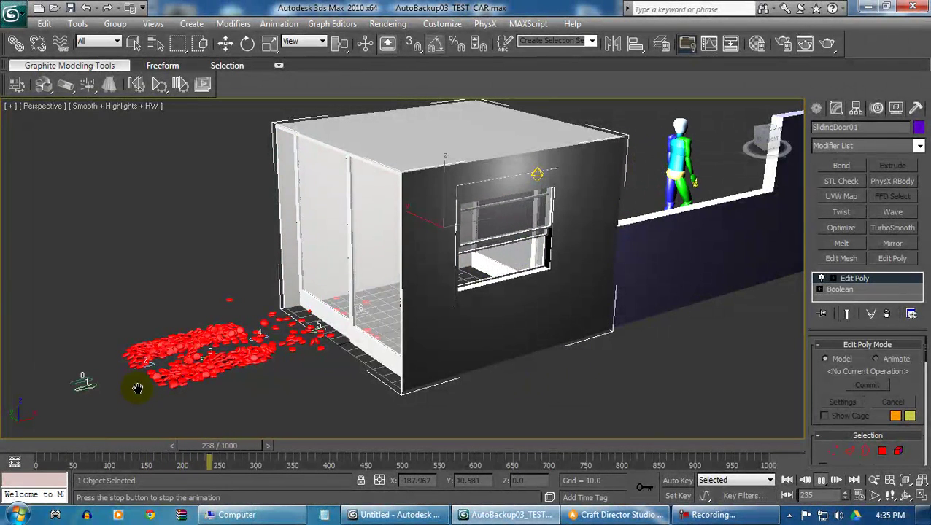
middle_click_drag(240, 359, 383, 369)
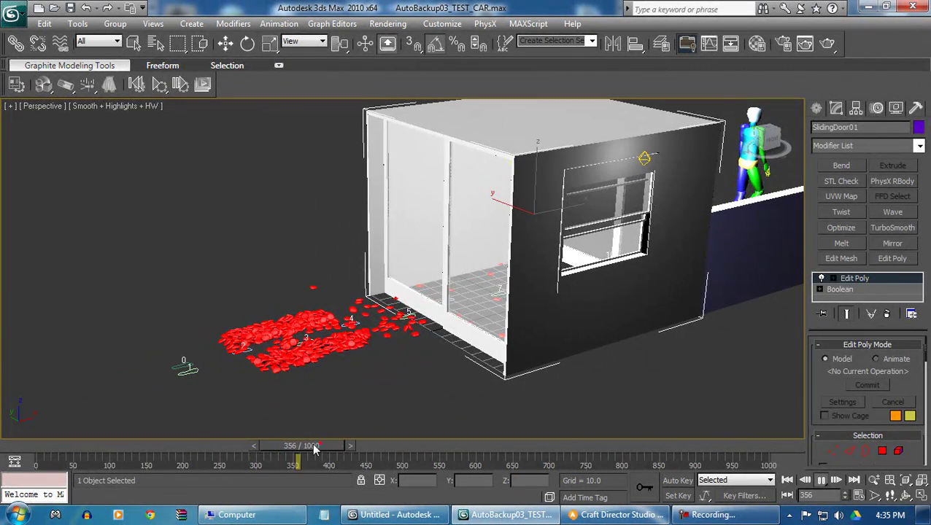
left_click_drag(271, 452, 114, 447)
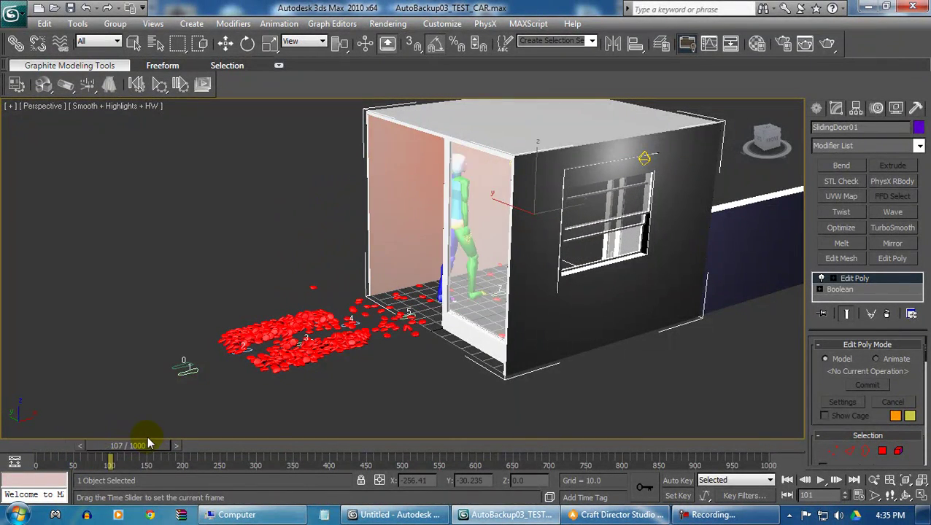
left_click_drag(227, 441, 239, 442)
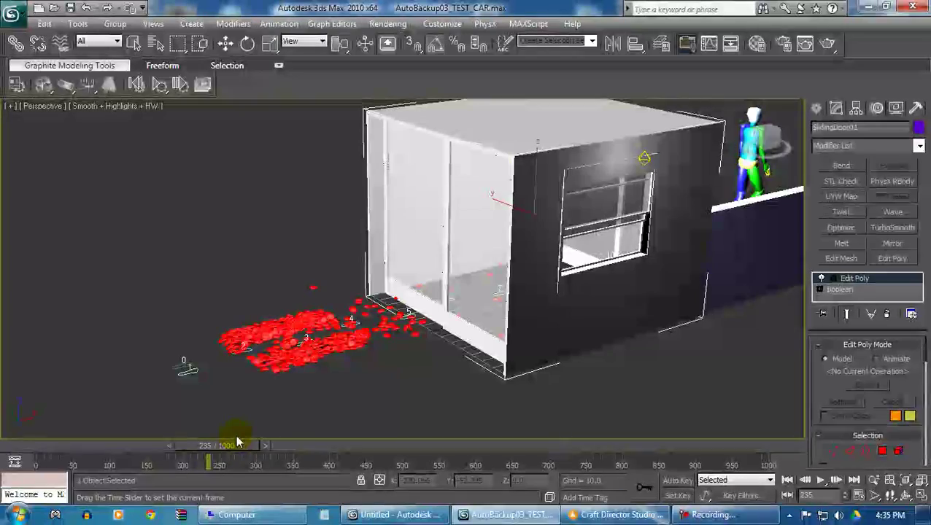
Examine the scattered red pieces in front of the sliding doors and rewind the animation to frame 0.
middle_click_drag(413, 386, 445, 262, "alt")
scroll(441, 313, "up", 3)
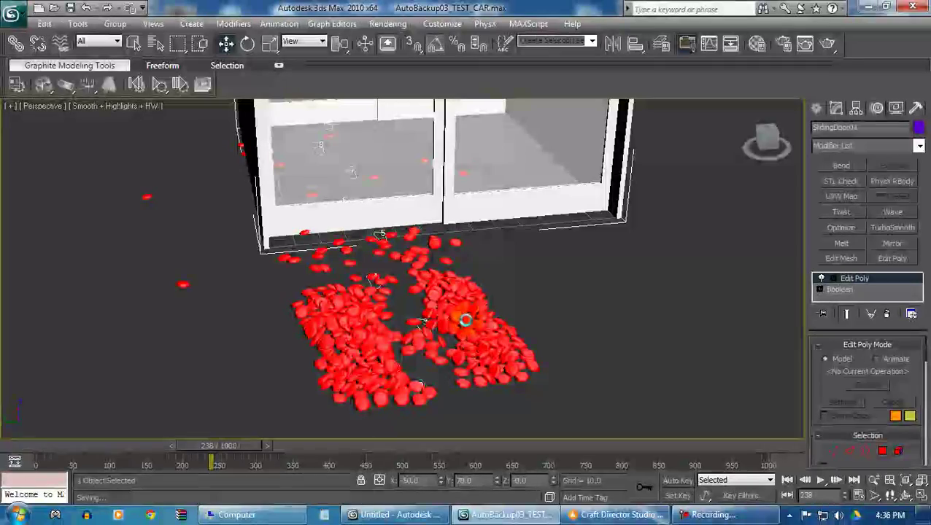
middle_click_drag(467, 319, 223, 388, "alt")
scroll(224, 388, "down", 3)
left_click_drag(201, 448, 6, 456)
Inspect the car, the two long rails and the wall at their far end, scrubbing the animation to frame 20.
scroll(306, 410, "down", 3)
middle_click_drag(355, 397, 132, 385)
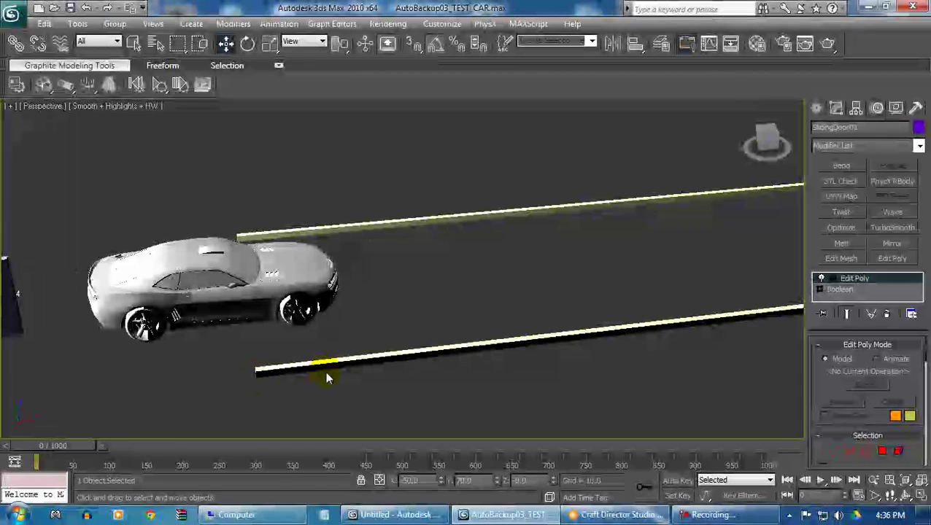
middle_click_drag(507, 306, 409, 323)
scroll(412, 322, "down", 3)
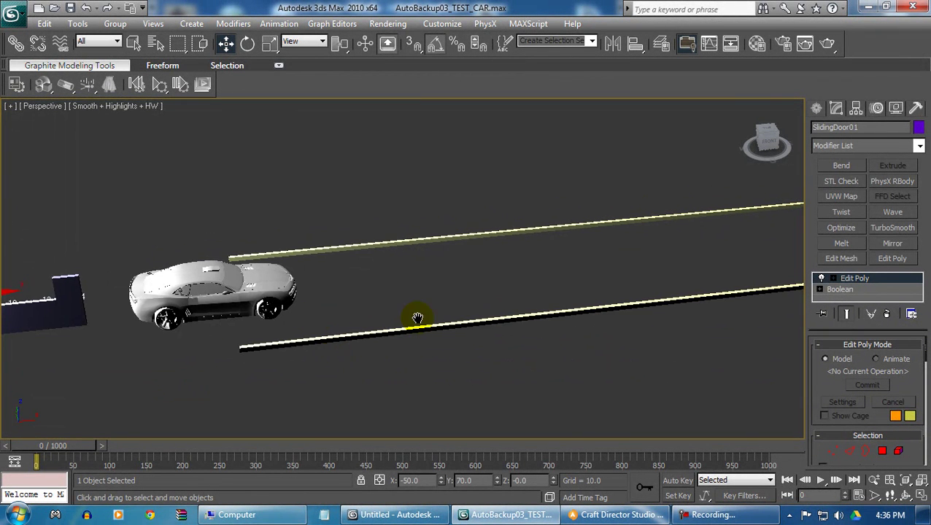
middle_click_drag(405, 318, 271, 332)
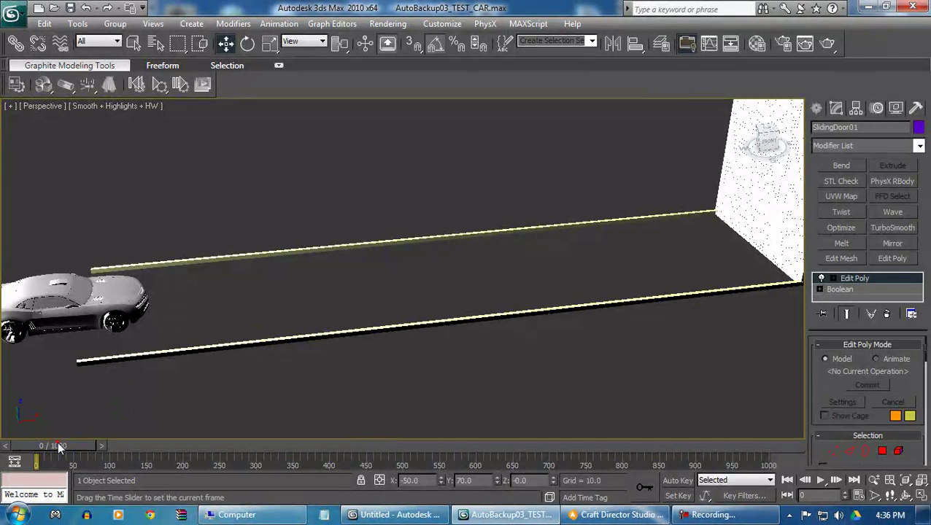
left_click_drag(71, 446, 73, 447)
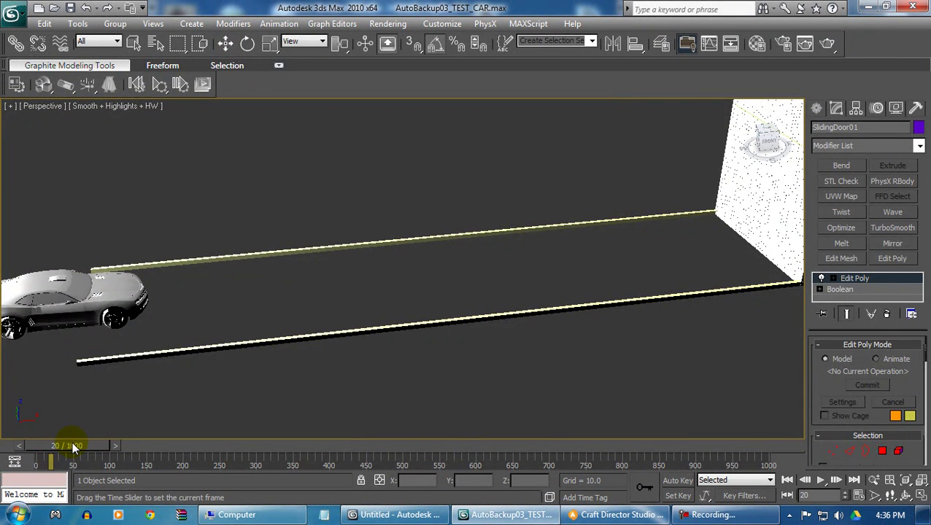
key("w")
middle_click_drag(557, 347, 407, 372)
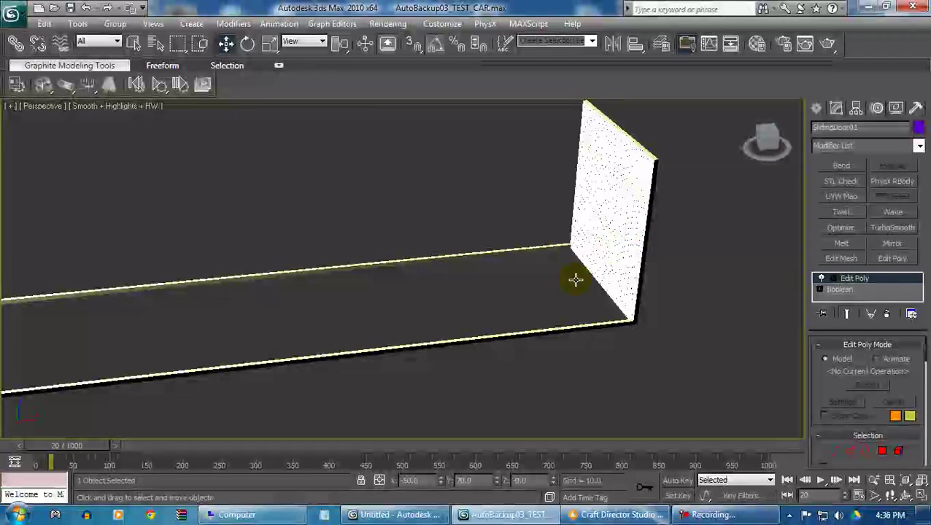
Play the car's crash into the wall, follow it along the rails and rewind the animation to frame 0.
left_click(820, 479)
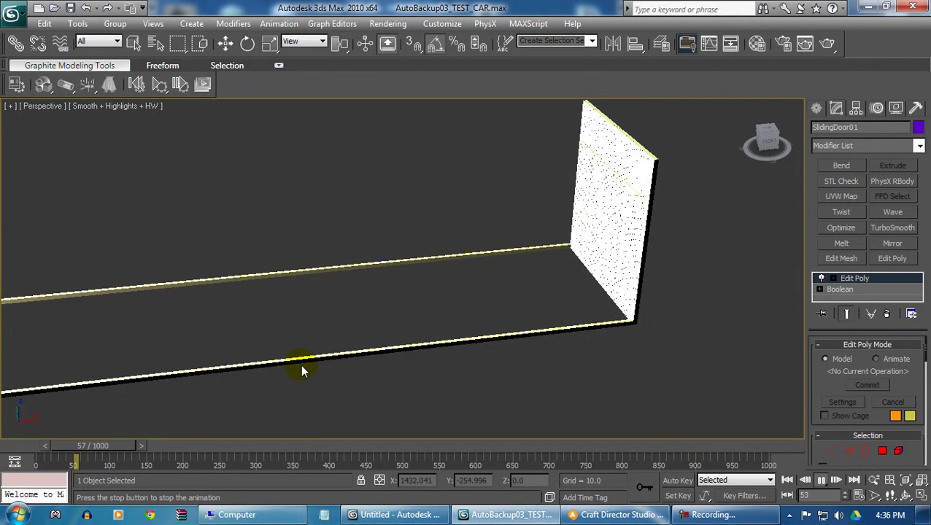
middle_click_drag(239, 363, 407, 353)
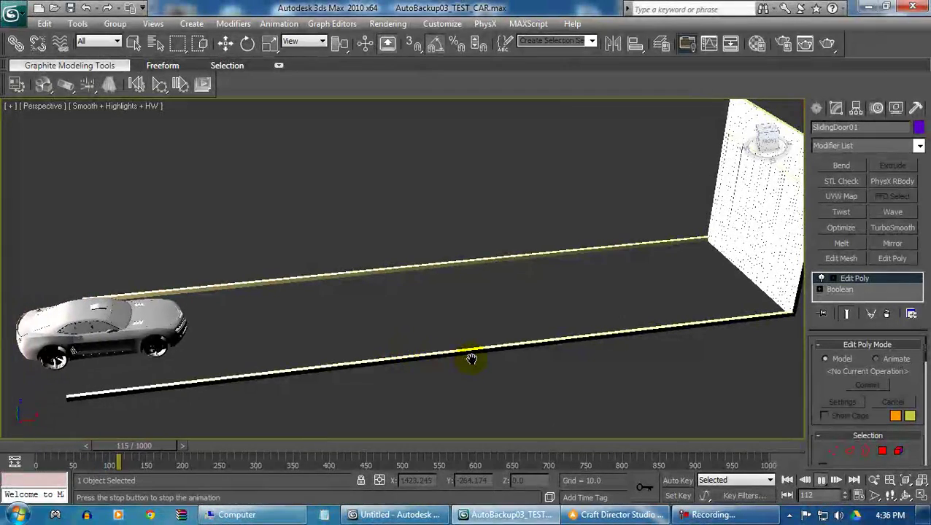
middle_click_drag(567, 355, 439, 385)
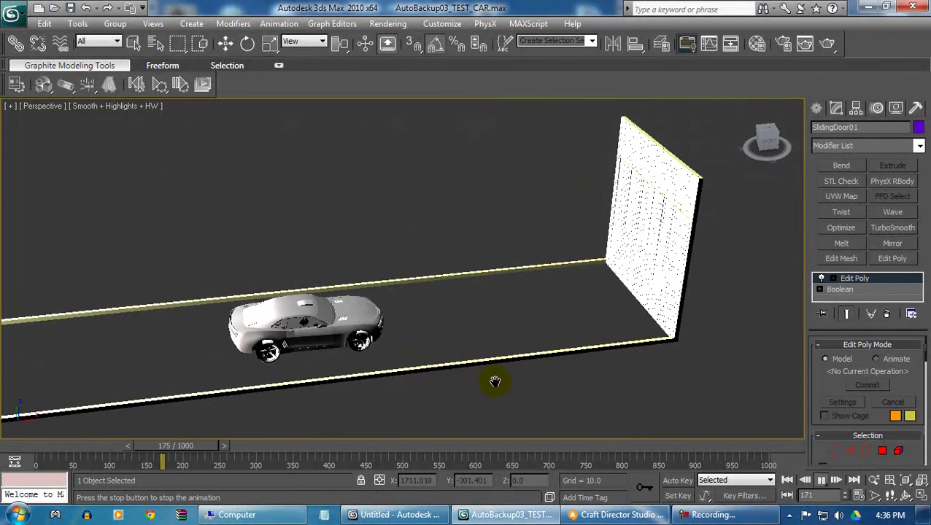
middle_click_drag(674, 363, 465, 377)
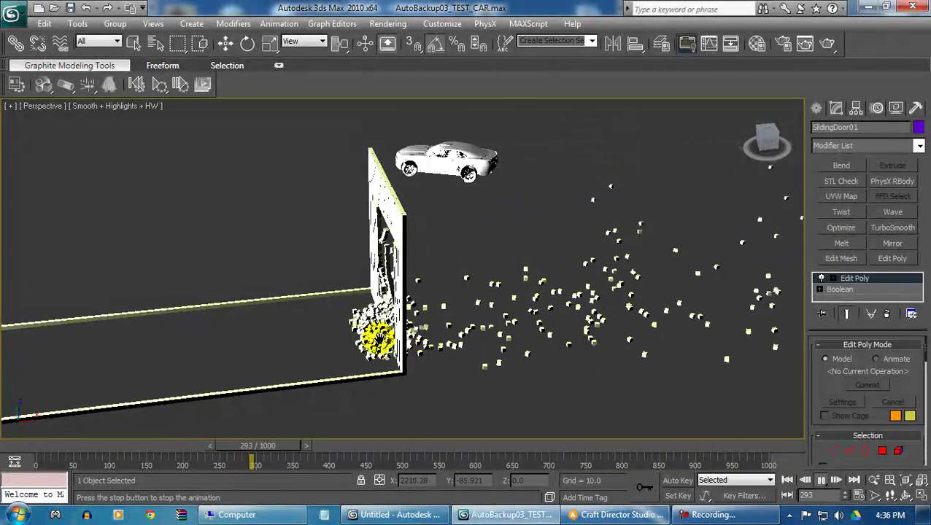
middle_click_drag(287, 278, 925, 276)
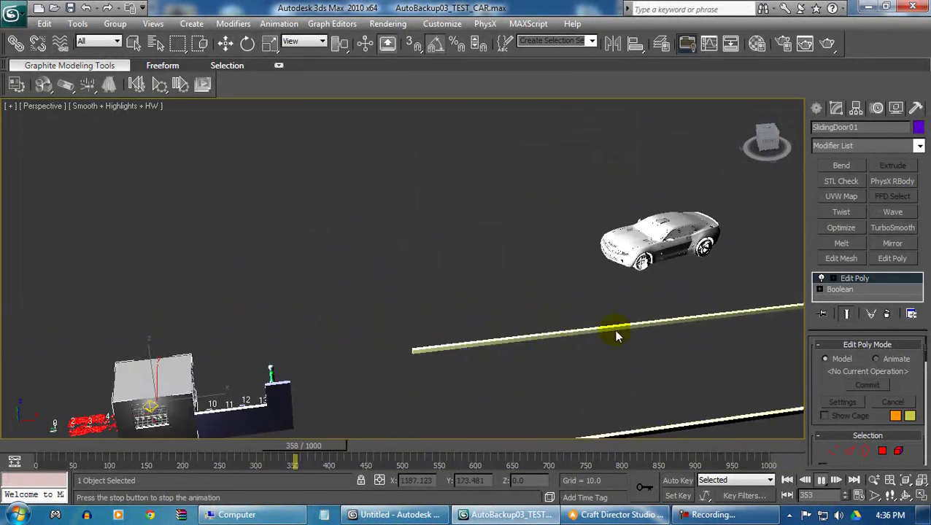
left_click(787, 480)
Preview the car crash from behind the wall, stopping at frame 462, and rewind the animation to frame 0.
middle_click_drag(722, 405, 409, 337)
scroll(484, 311, "down", 3)
scroll(616, 334, "up", 8)
scroll(550, 316, "down", 3)
middle_click_drag(555, 340, 290, 313)
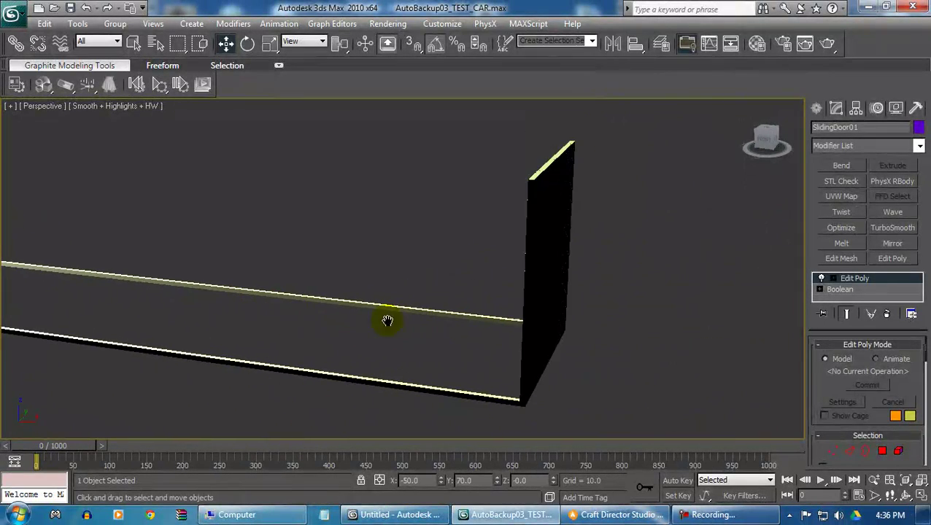
mouse_move(407, 327)
middle_mouse_down("alt")
mouse_move(422, 327)
mouse_move(396, 332)
middle_mouse_up("alt")
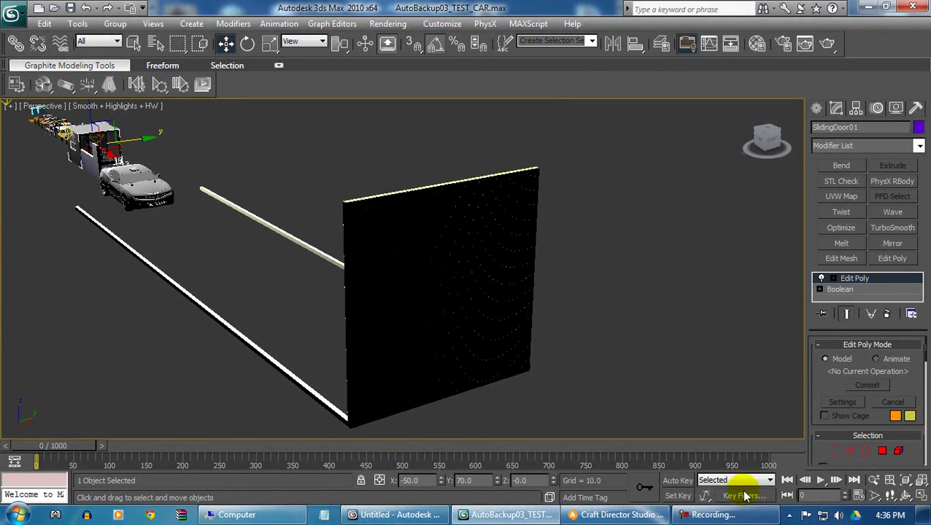
left_click(820, 480)
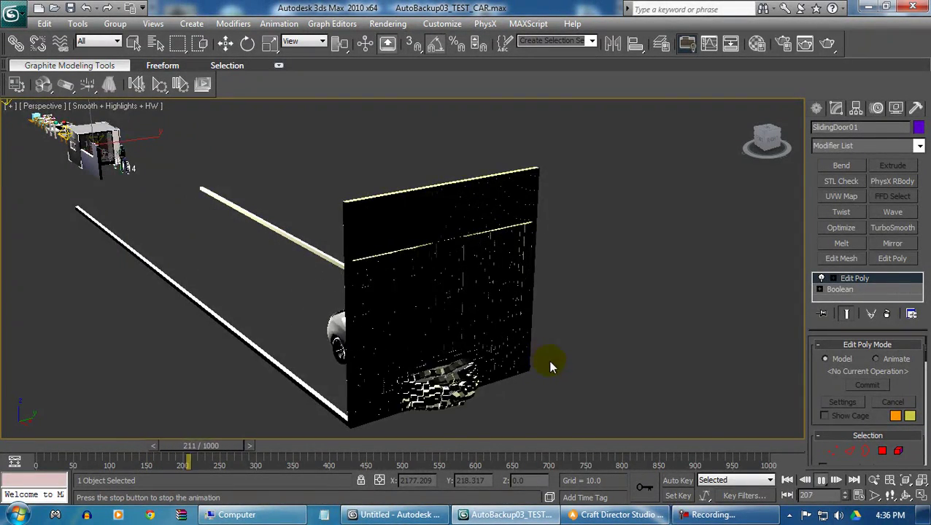
middle_click_drag(600, 383, 570, 315)
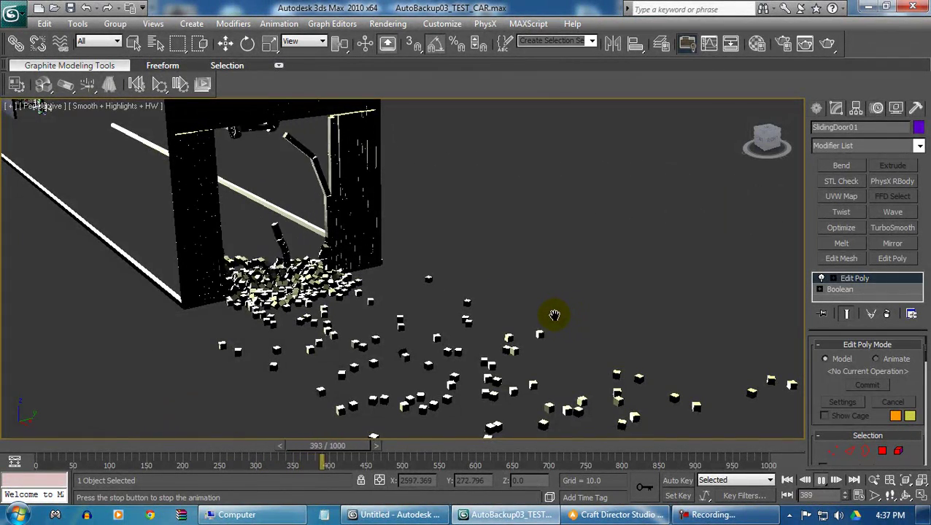
middle_click_drag(301, 338, 519, 183)
key("Escape")
scroll(509, 263, "down", 3)
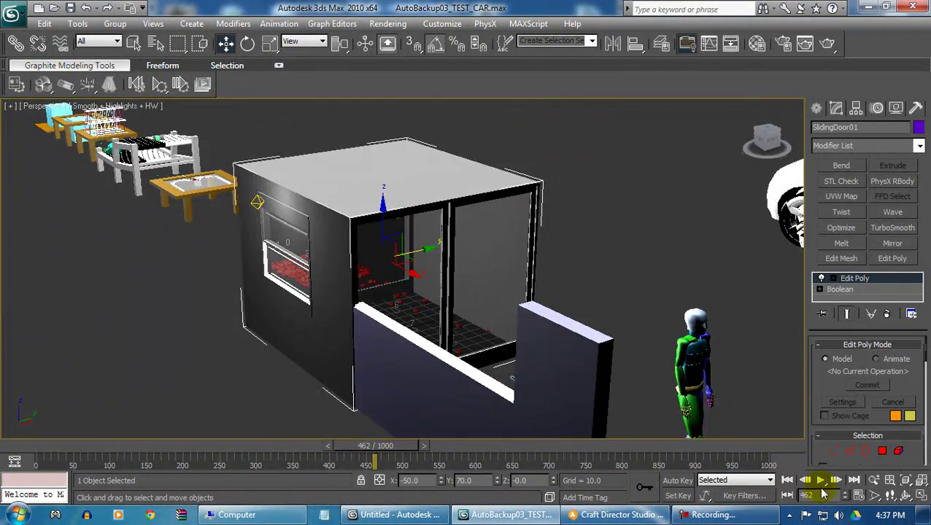
left_click(786, 479)
Preview all the simulation setups together in an overview of the whole scene, from the cubes to the car and wall.
middle_click_drag(510, 335, 438, 405, "alt")
scroll(488, 382, "down", 4)
middle_click_drag(549, 318, 502, 411)
scroll(533, 349, "down", 2)
scroll(491, 329, "down", 2)
middle_click_drag(490, 329, 604, 254)
scroll(579, 275, "up", 4)
middle_click_drag(566, 294, 499, 264)
middle_click_drag(499, 265, 496, 318, "alt")
left_click_drag(89, 445, 133, 445)
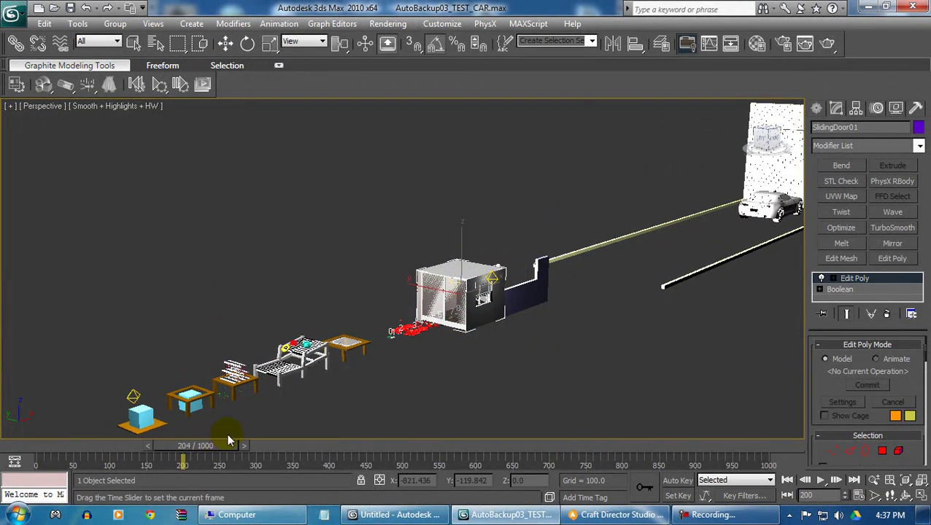
left_click_drag(245, 441, 302, 444)
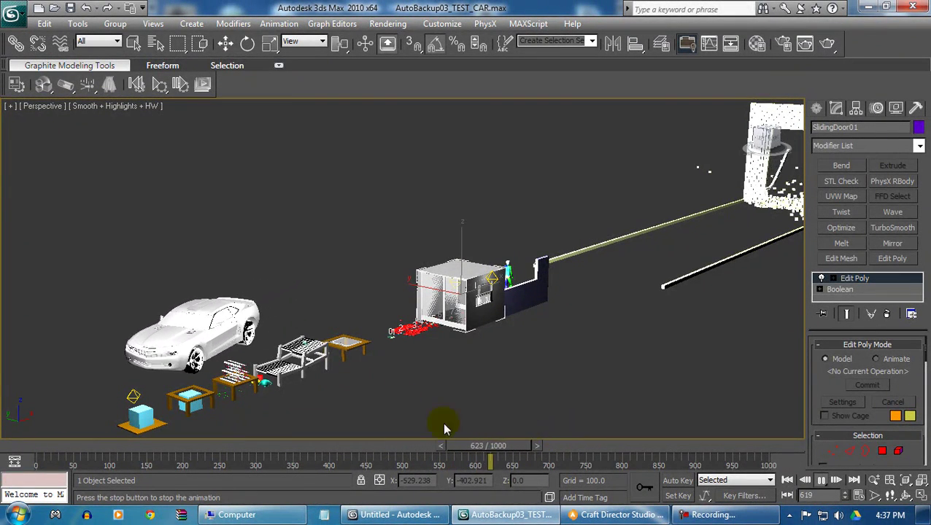
middle_click_drag(261, 387, 380, 332)
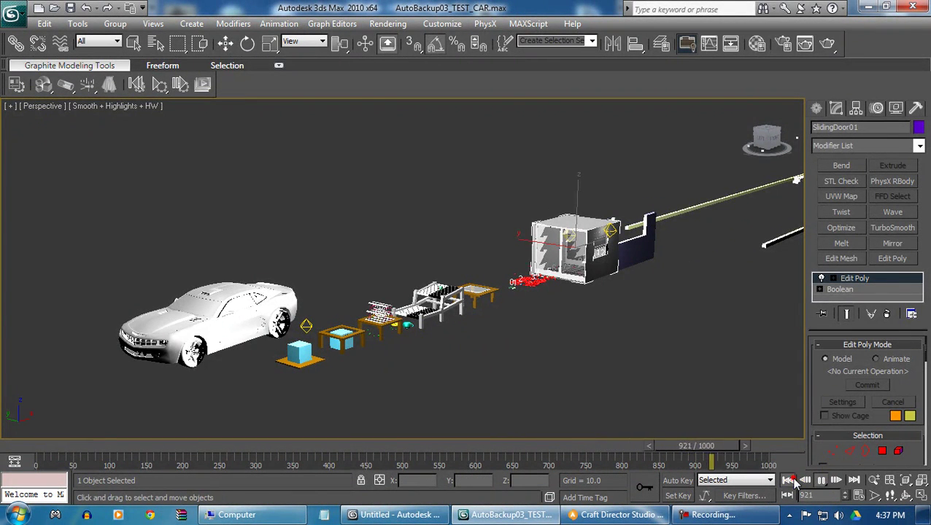
Examine the row of setups from the cubes to the glass-fronted room with the animation scrubbed to frame 212.
middle_click_drag(620, 376, 733, 309)
scroll(570, 313, "up", 5)
middle_click_drag(567, 307, 230, 429)
middle_click_drag(451, 317, 467, 292)
left_click_drag(81, 444, 226, 447)
scroll(369, 407, "down", 4)
middle_click_drag(361, 412, 354, 413)
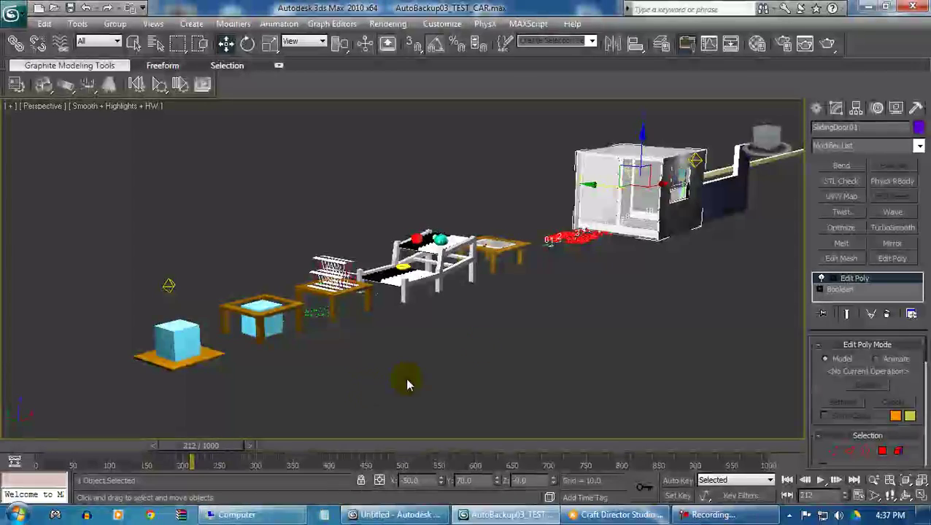
middle_click_drag(482, 348, 501, 309)
scroll(478, 329, "down", 3)
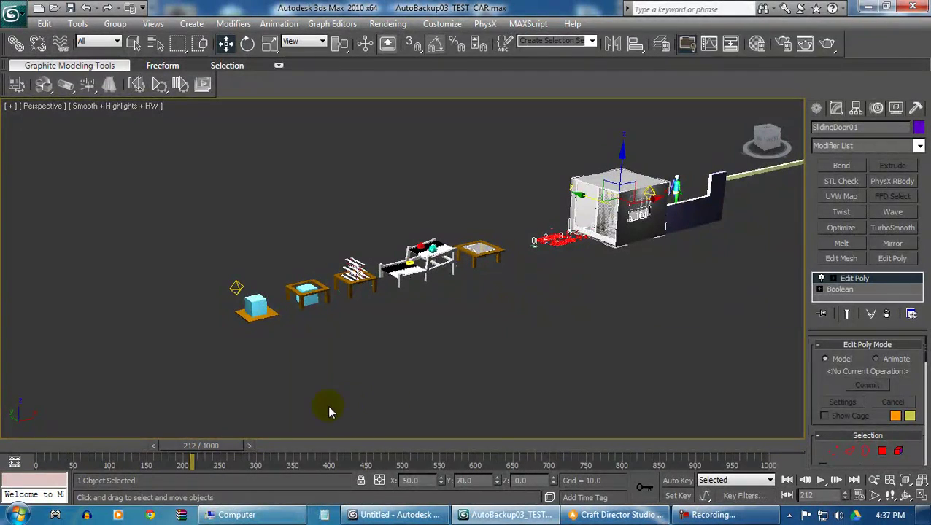
middle_click_drag(385, 366, 261, 394)
middle_click_drag(527, 321, 436, 364)
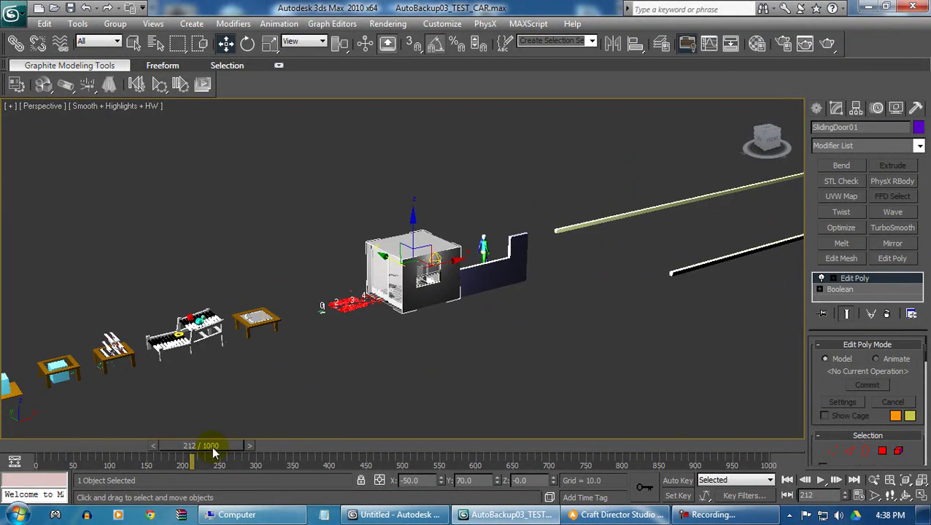
Rewind the animation to frame 0 and select the car body beside the two rails.
left_click_drag(214, 453, 206, 445)
middle_click_drag(565, 311, 355, 322)
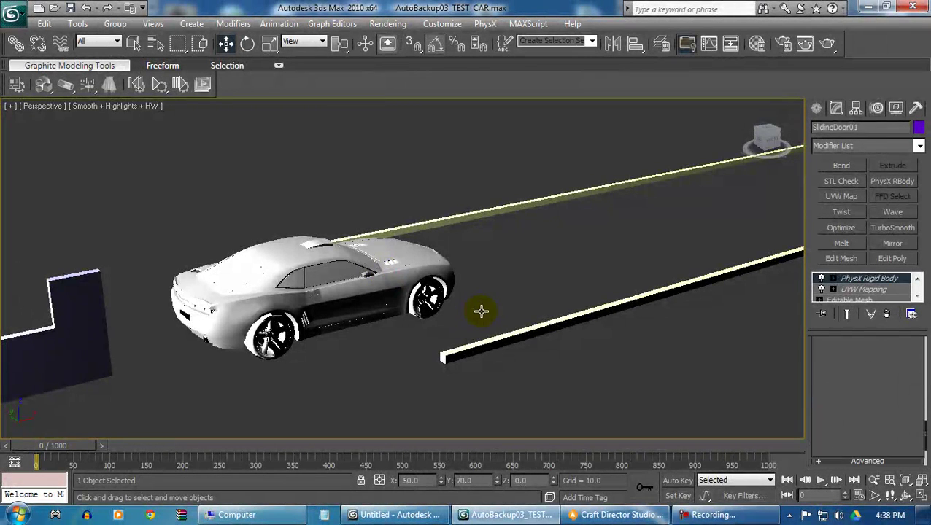
left_click(493, 323)
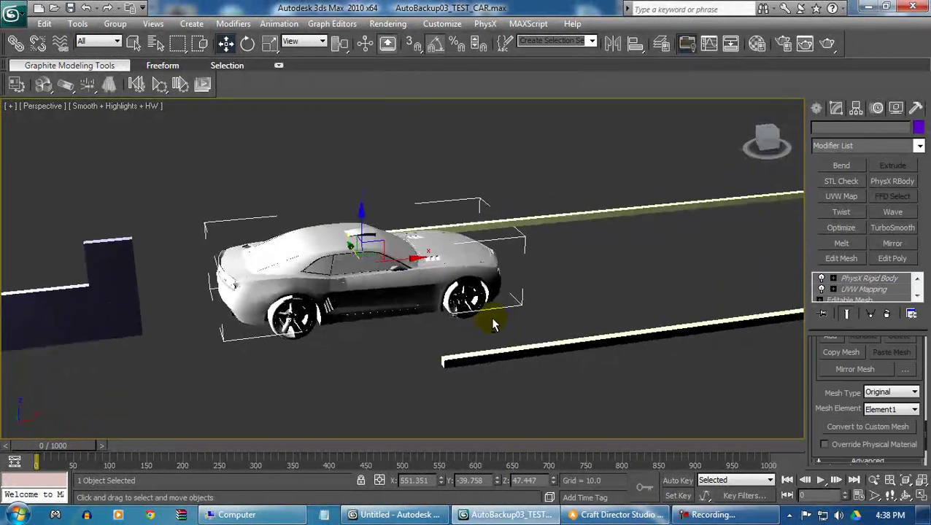
middle_click_drag(548, 326, 427, 332)
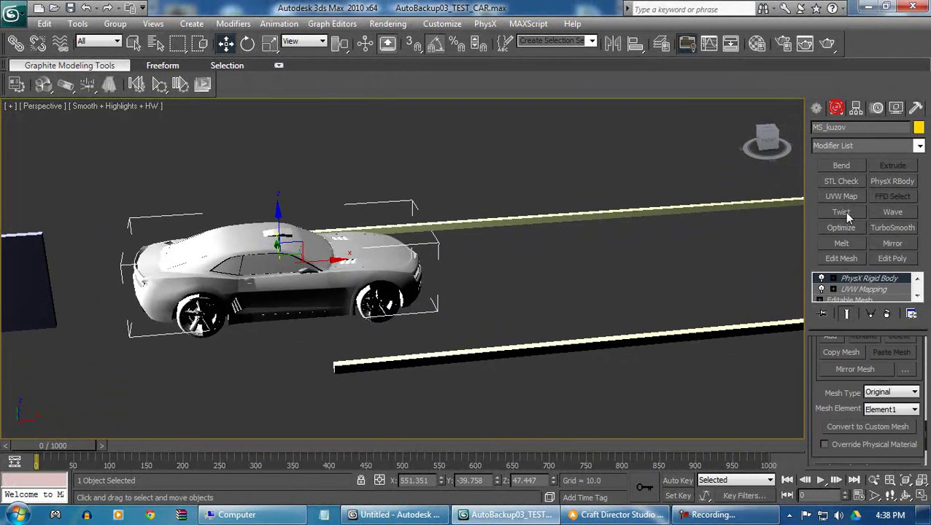
Start Craft Director Studio from the utilities and switch to its window.
left_click(916, 108)
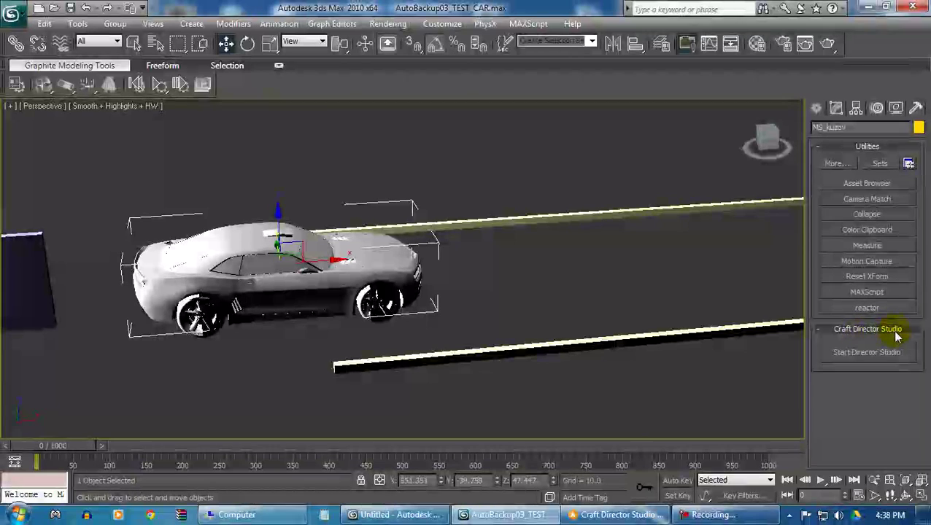
left_click(850, 355)
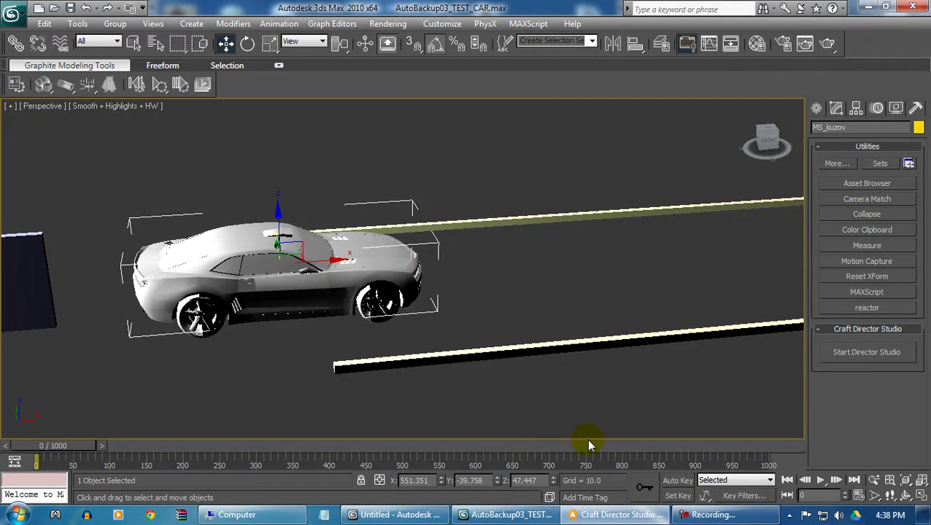
left_click(656, 515)
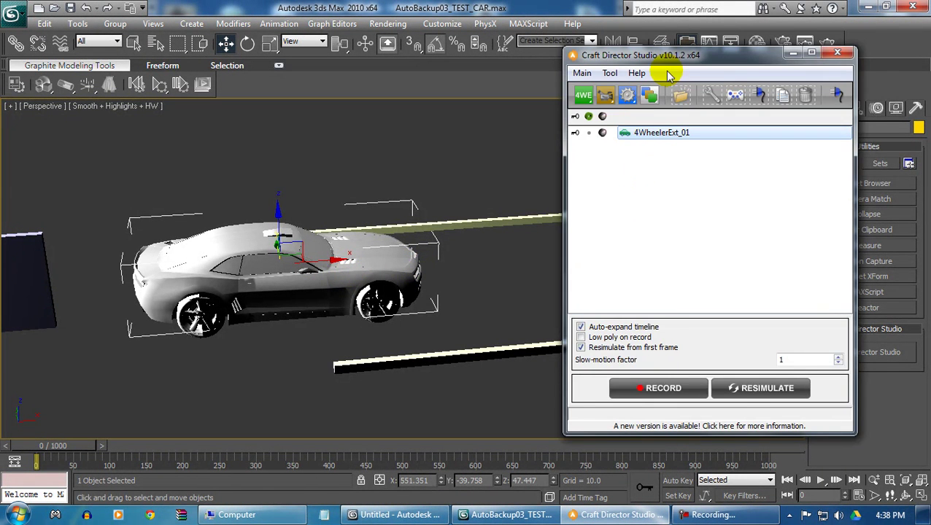
Move the Director Studio window clear of the car and inspect the 4WheelerExt_01 rig with its helpers shown and the car model hidden.
left_click_drag(660, 54, 729, 69)
left_click(659, 148)
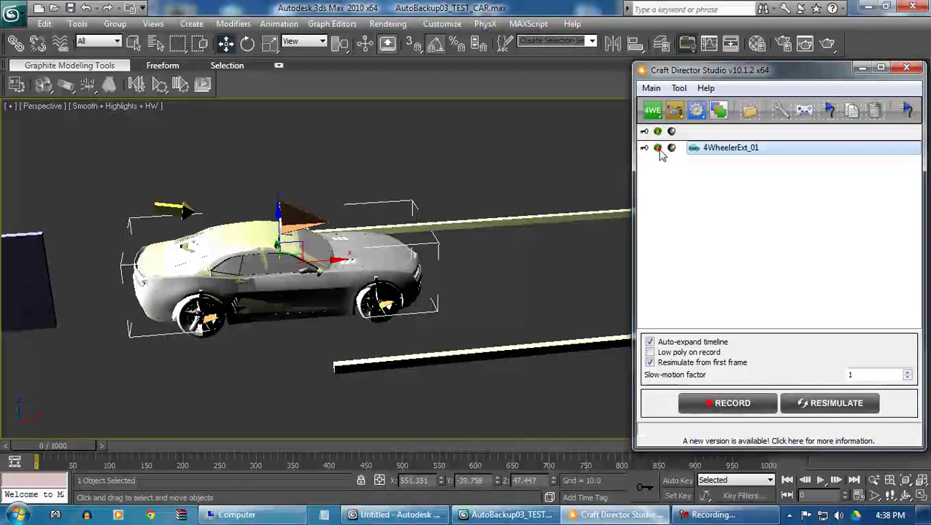
left_click(659, 148)
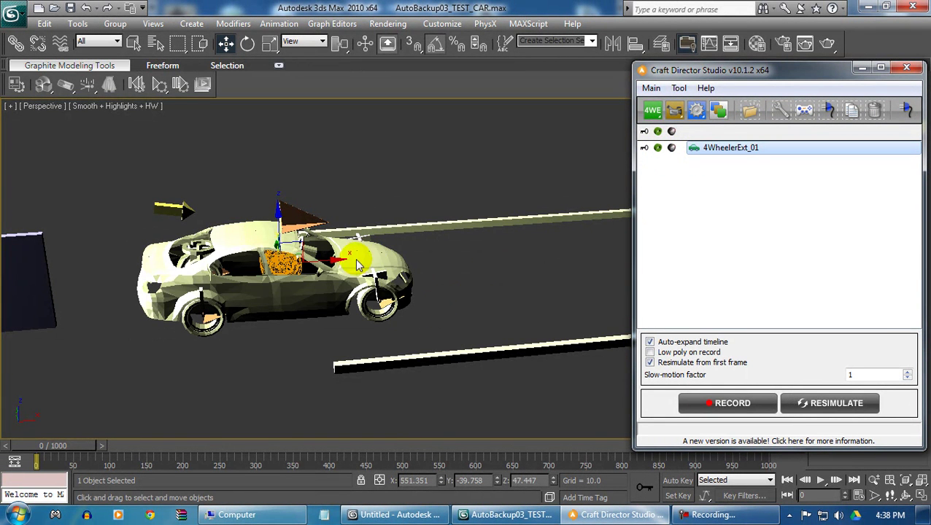
key("alt")
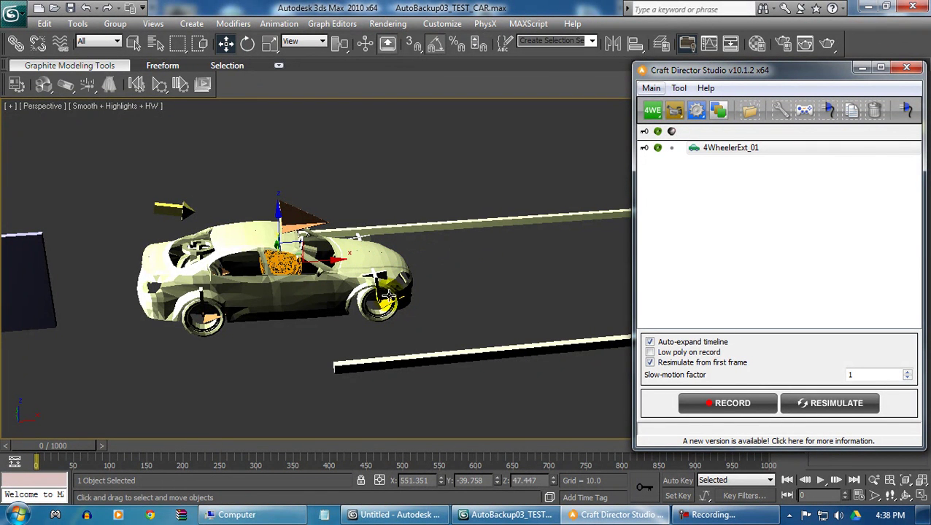
Restore the car model's display with the 4WheelerExt_01 rig helpers hidden, and close Craft Director Studio.
left_click(665, 148)
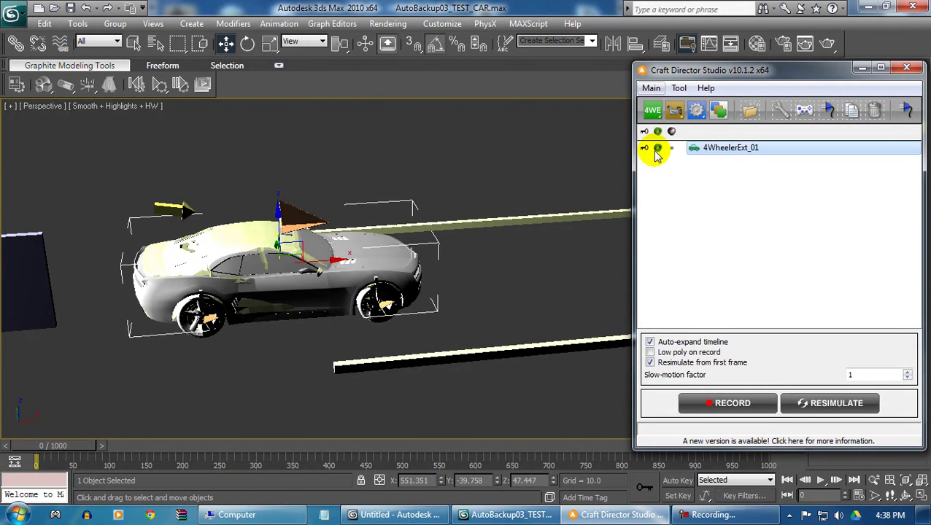
left_click(659, 150)
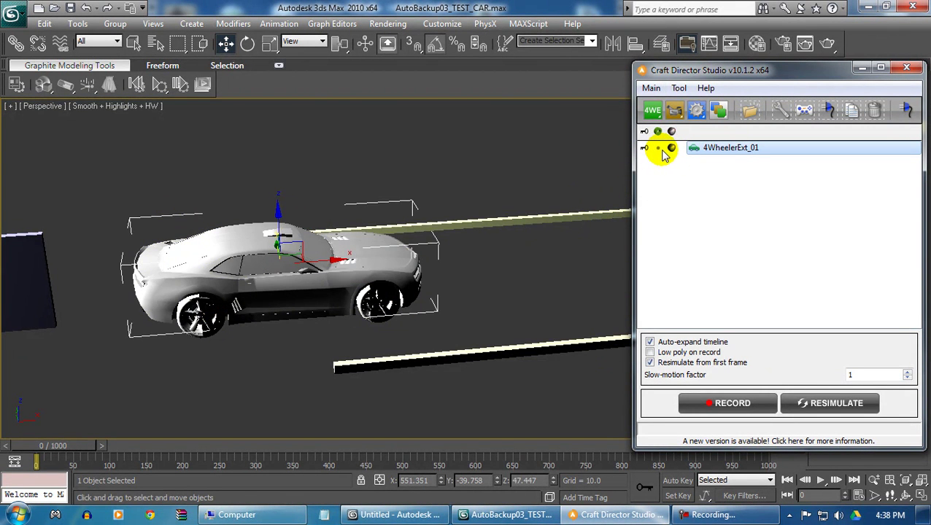
middle_click_drag(340, 275, 270, 283)
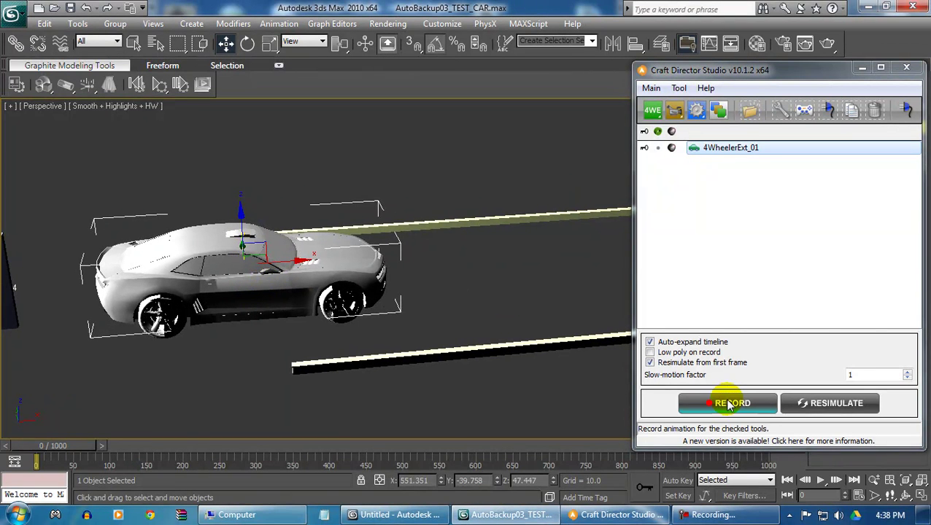
left_click(907, 67)
Scrub the animation to frame 119 to preview the car's motion in an overview with the wall and the row of setups.
scroll(292, 276, "down", 5)
middle_click_drag(326, 293, 426, 318)
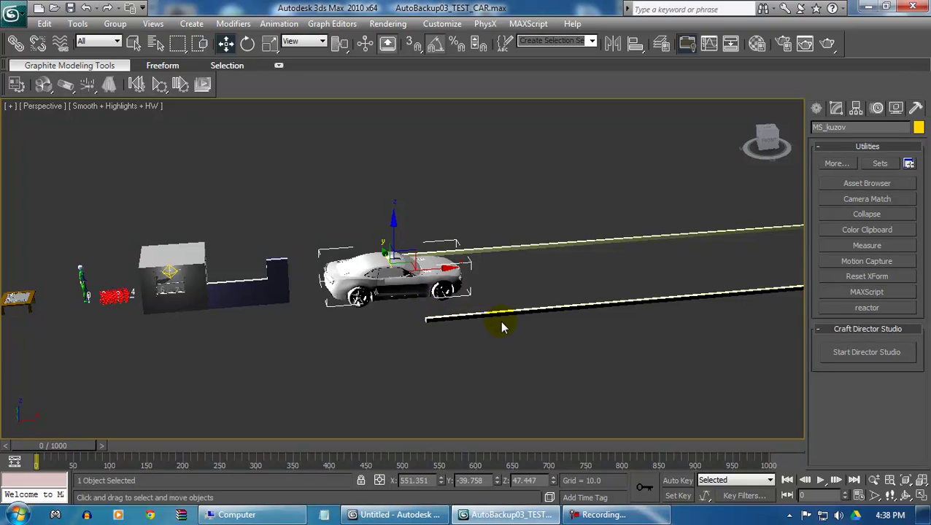
middle_click_drag(550, 305, 299, 327)
left_click_drag(73, 447, 148, 442)
key("w")
middle_click_drag(301, 358, 480, 387)
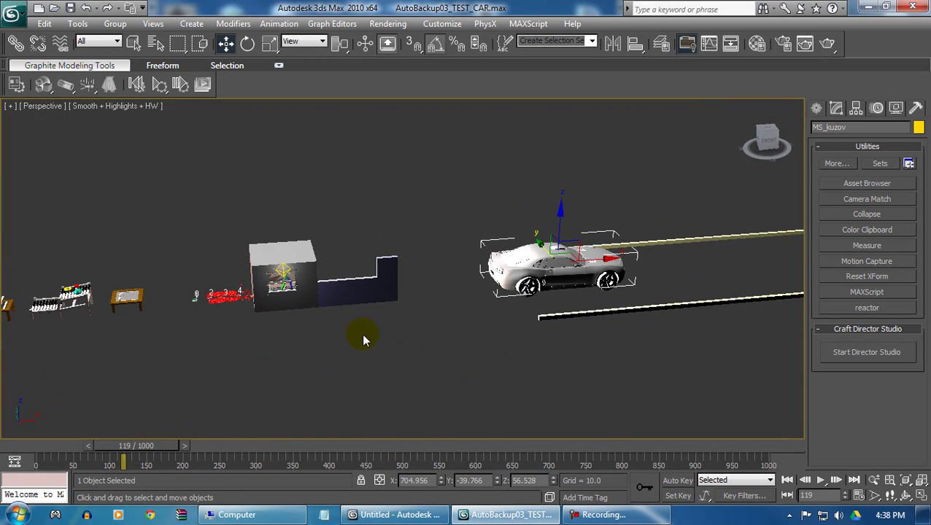